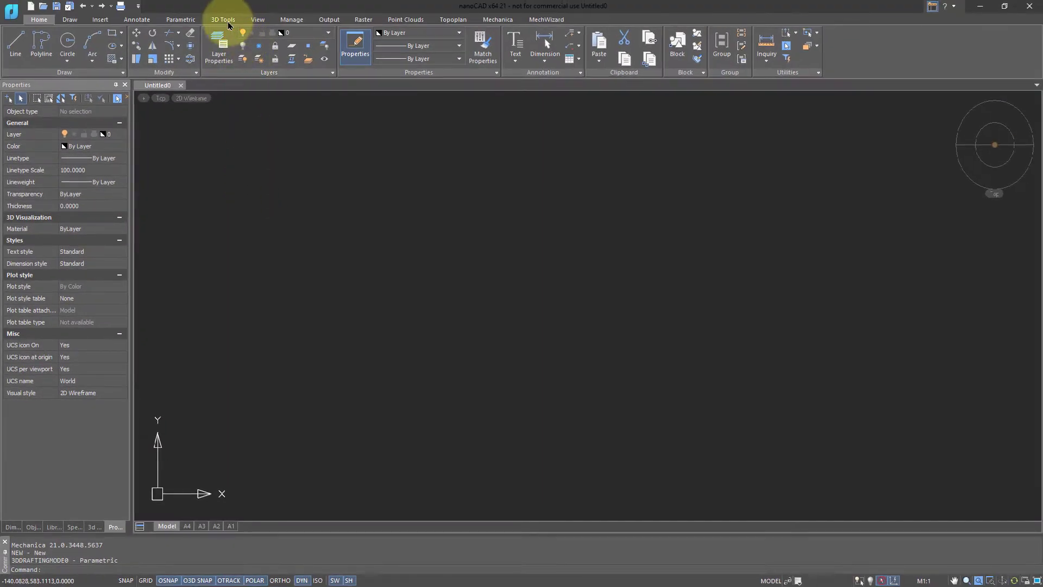
- Show the 3D Tools and preview the Direct, Sheet and Meshes modelling modes
{"action": "left_click", "coordinate": [224, 21]}
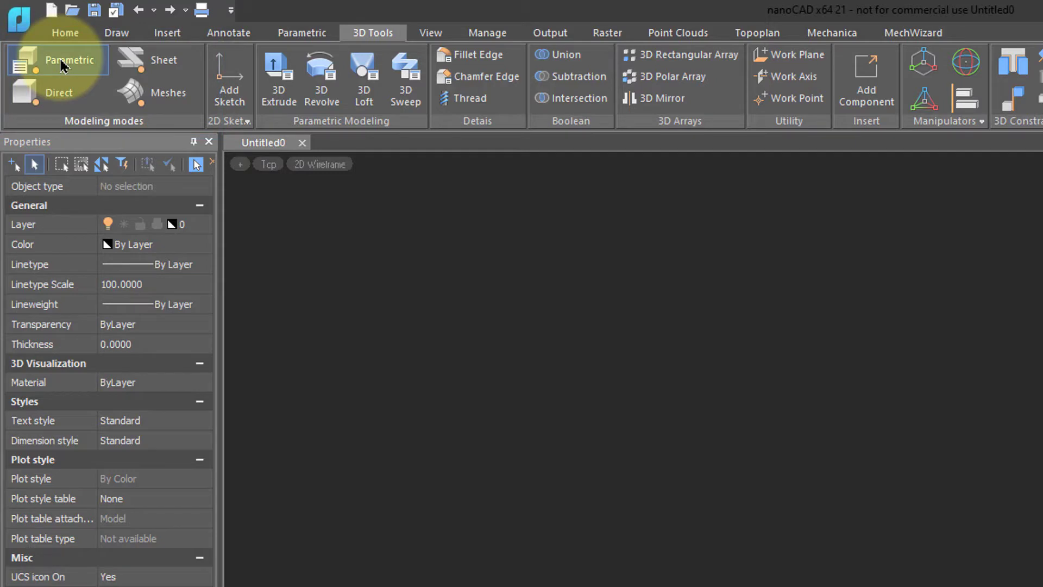
{"action": "left_click", "coordinate": [63, 92]}
{"action": "left_click", "coordinate": [146, 64]}
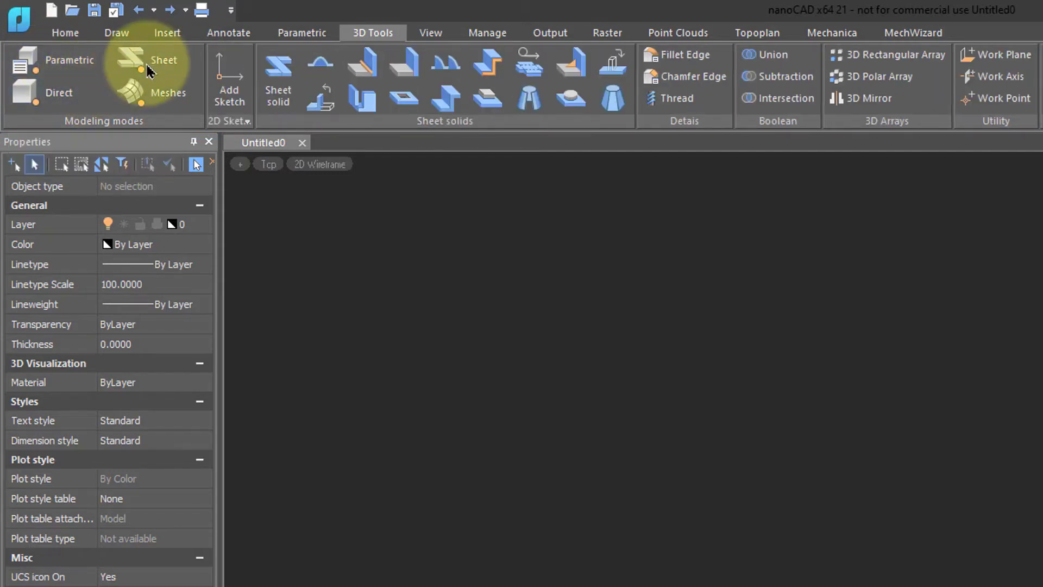
{"action": "left_click", "coordinate": [152, 95]}
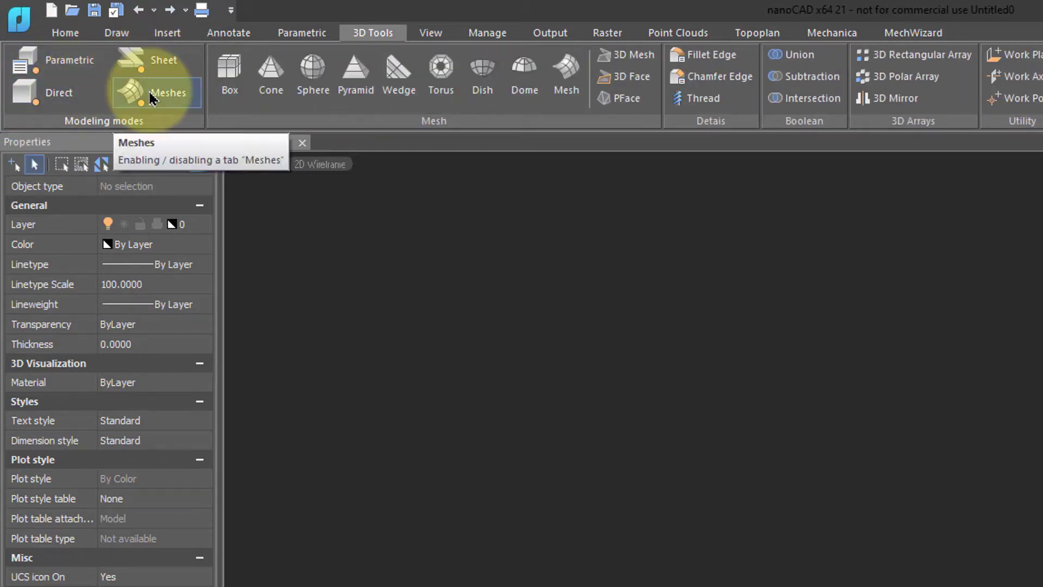
{"action": "left_click", "coordinate": [147, 61]}
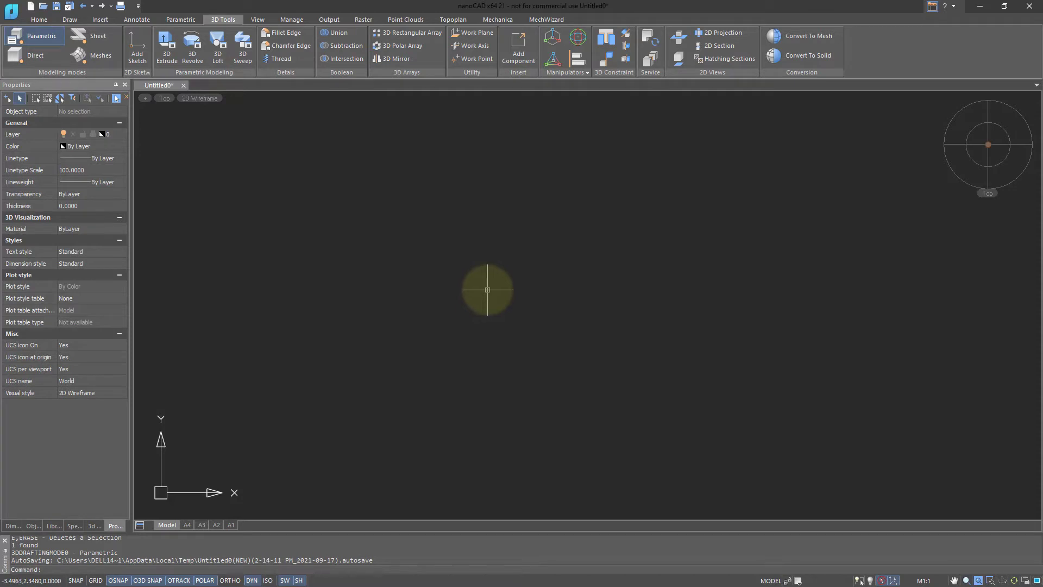
- Switch to sheet-metal modelling and set the SW isometric view
{"action": "left_click", "coordinate": [96, 35]}
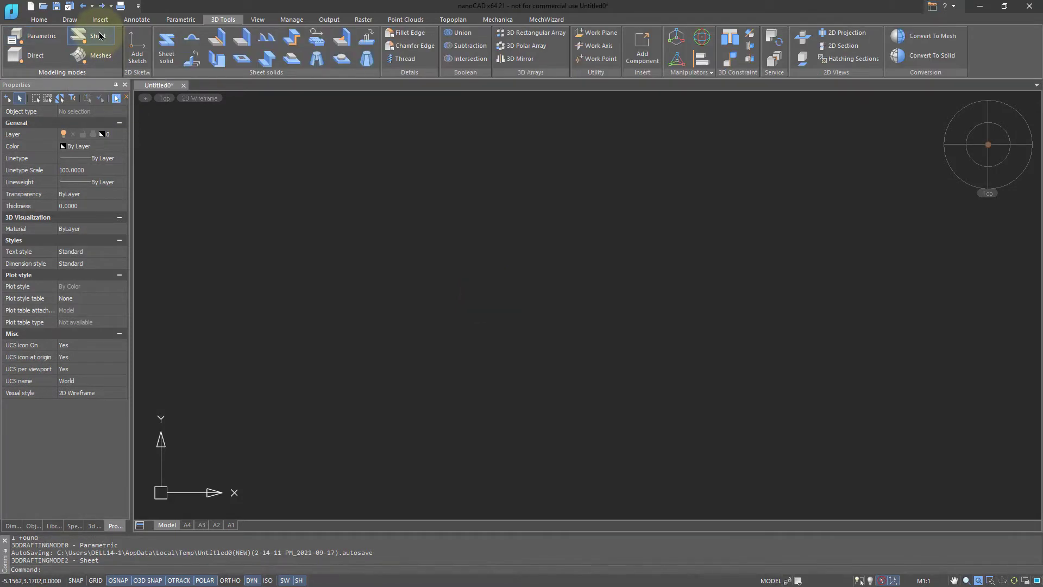
{"action": "mouse_move", "coordinate": [968, 146]}
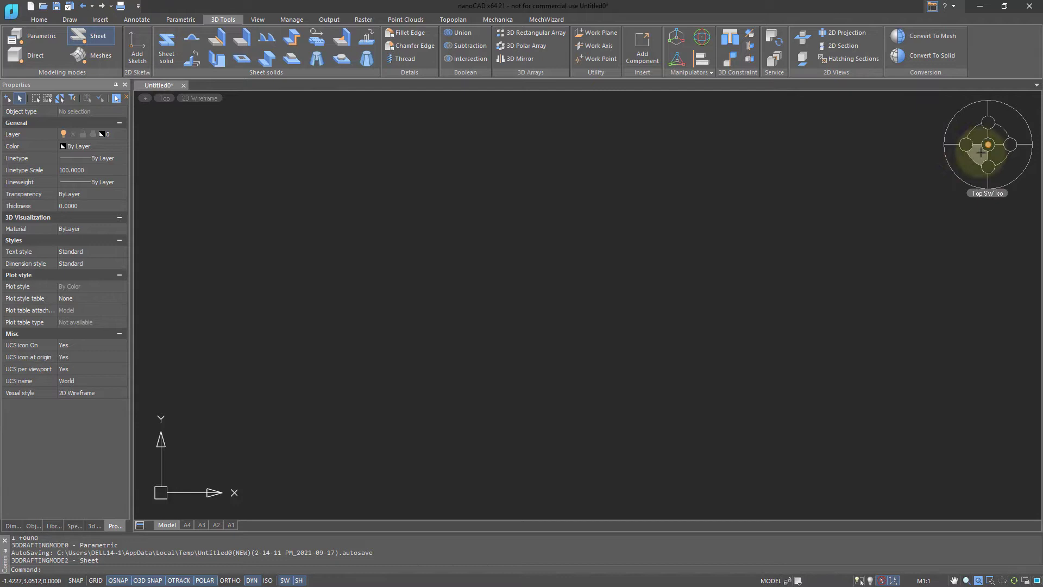
{"action": "left_click", "coordinate": [981, 153]}
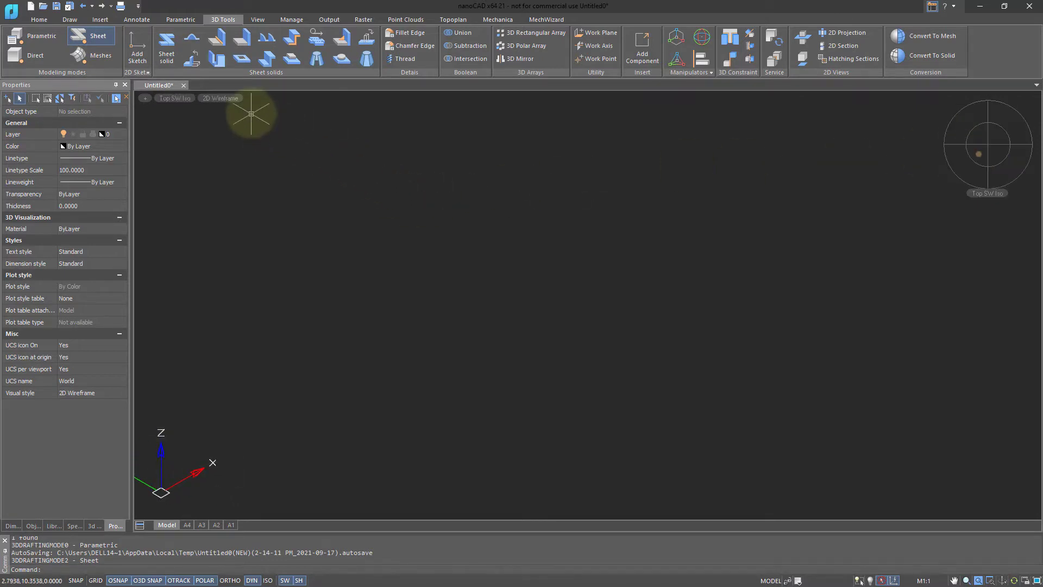
- Apply the Flat shaded with edges style and show the 3D history with GCS expanded
{"action": "left_click", "coordinate": [234, 103]}
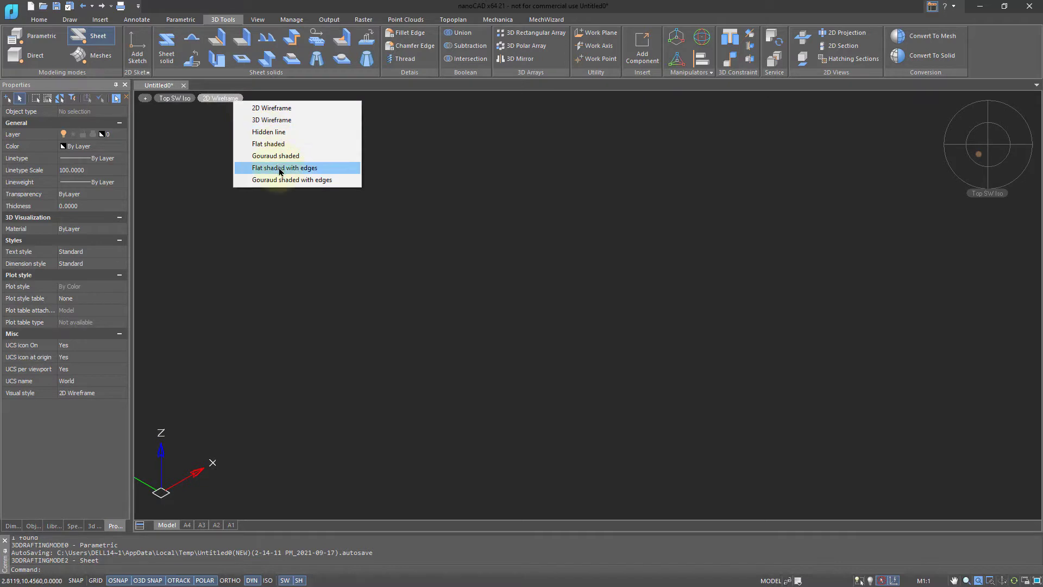
{"action": "left_click", "coordinate": [281, 167]}
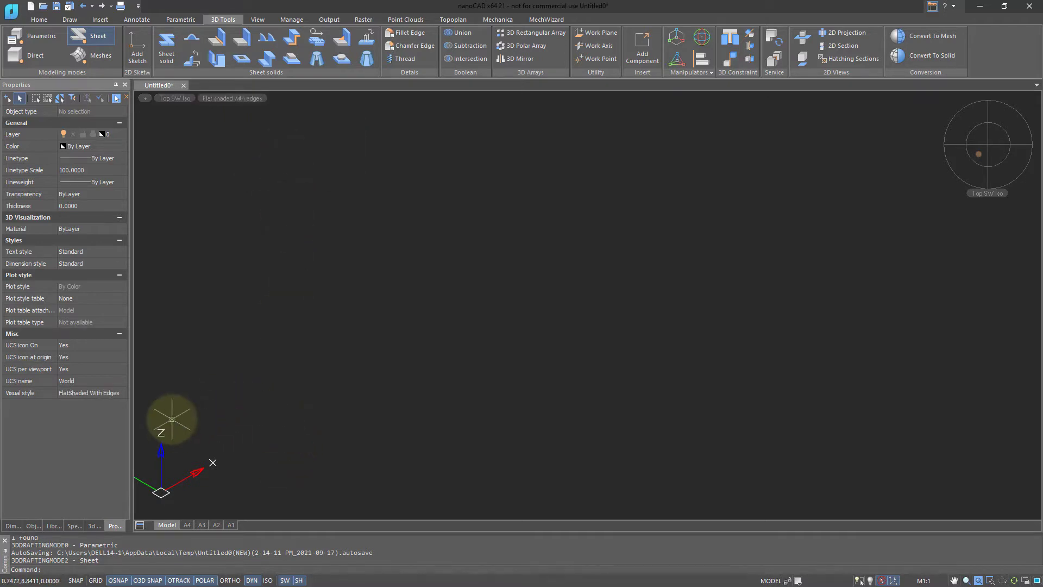
{"action": "left_click", "coordinate": [93, 525]}
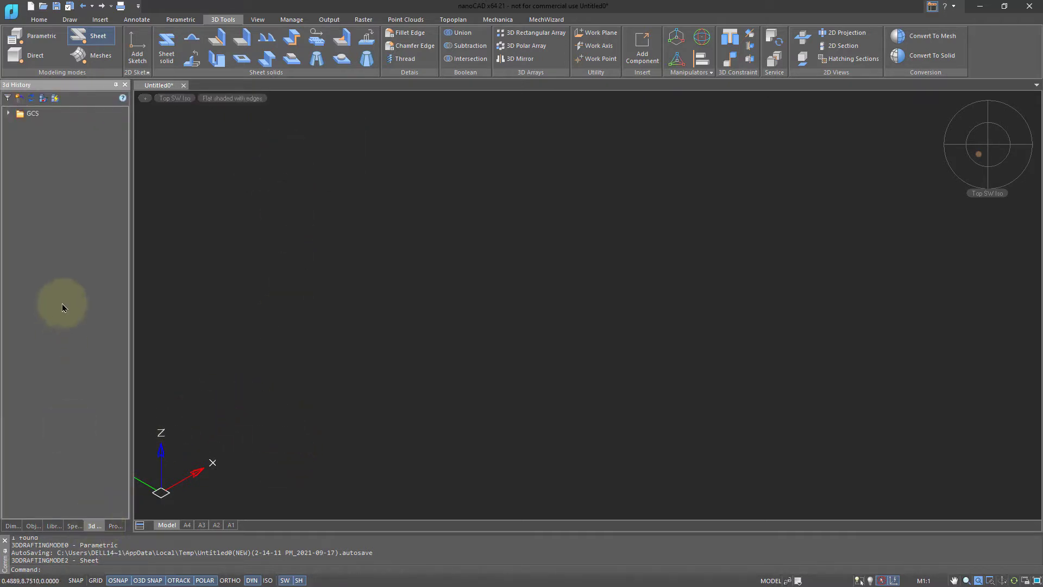
{"action": "left_click", "coordinate": [9, 114]}
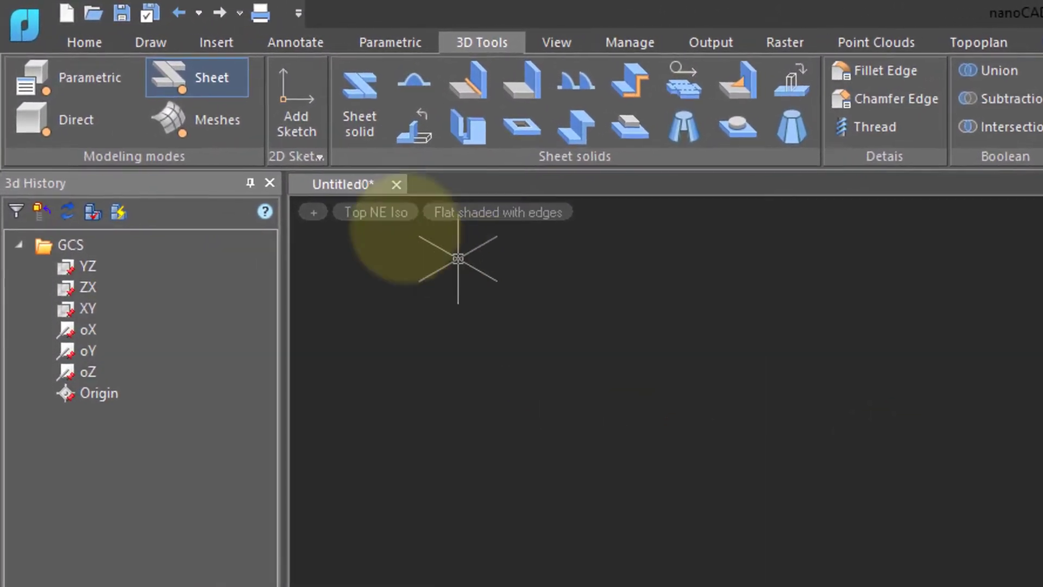
- Start a sketch on the XY plane and fix a rectangle's first corner at 0,0
{"action": "left_click", "coordinate": [311, 136]}
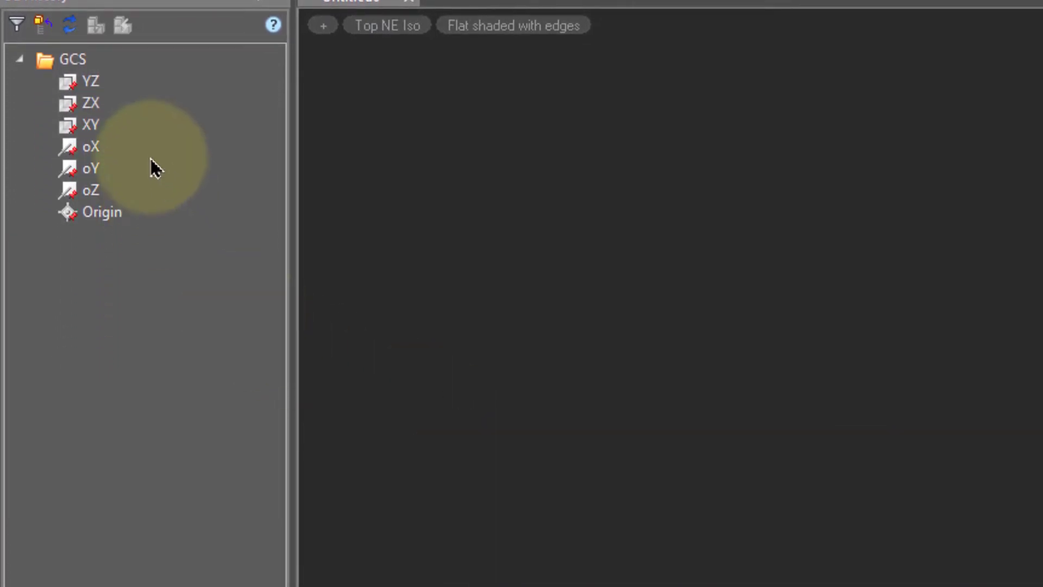
{"action": "left_click", "coordinate": [104, 130]}
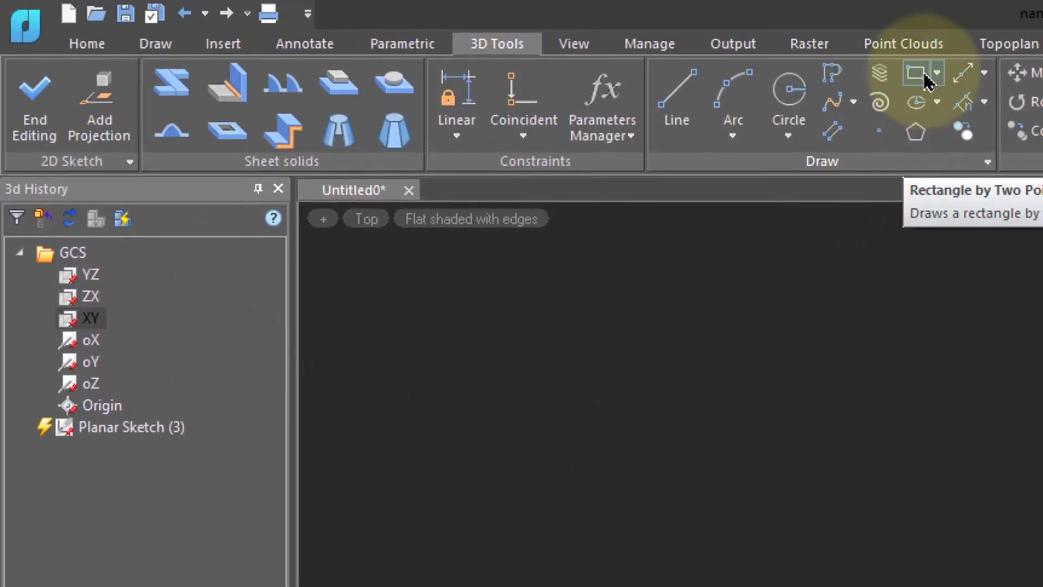
{"action": "left_click", "coordinate": [924, 76]}
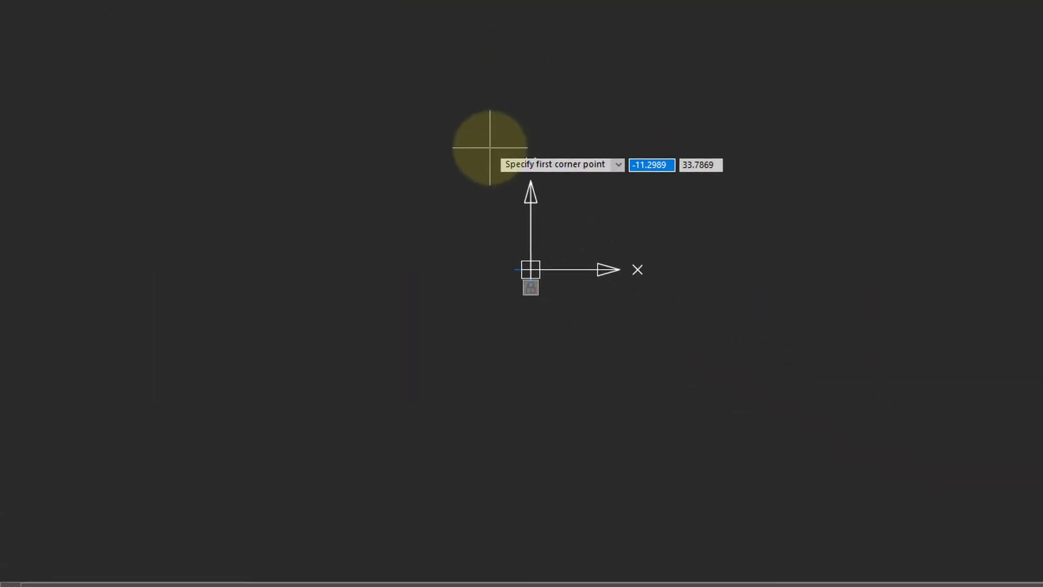
{"action": "type", "text": "0"}
{"action": "key", "text": "Tab"}
{"action": "type", "text": "0"}
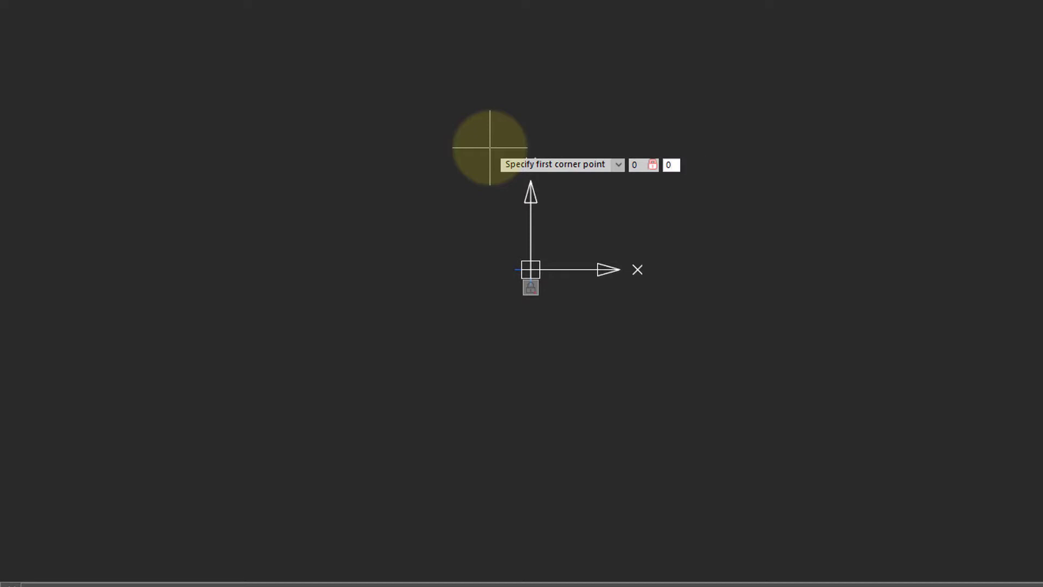
{"action": "key", "text": "Return"}
- Place the rectangle's opposite corner at 420,297 to complete it
{"action": "type", "text": "420"}
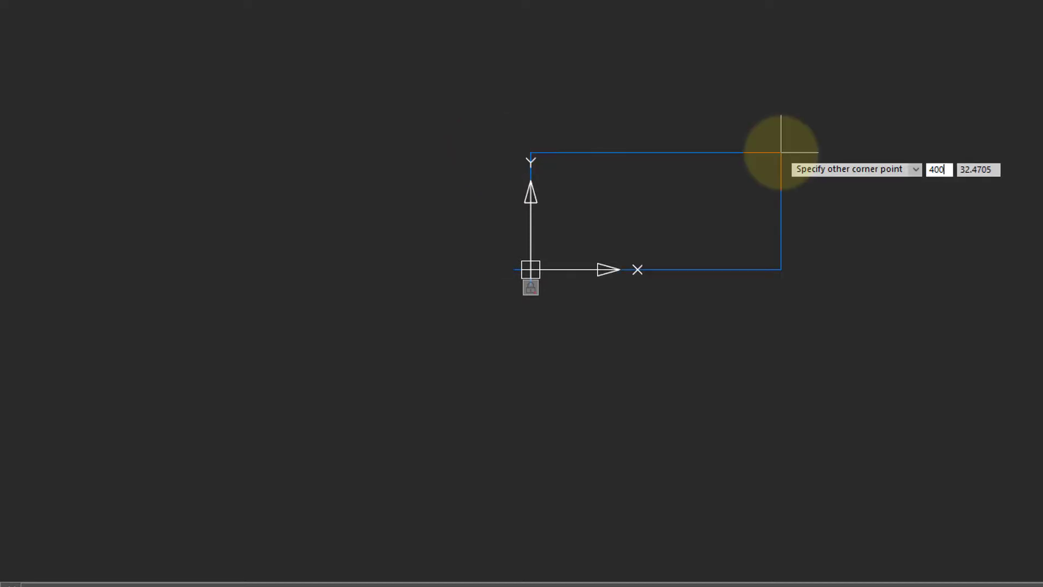
{"action": "key", "text": "Tab"}
{"action": "type", "text": "297"}
{"action": "key", "text": "Return"}
{"action": "type", "text": "200"}
{"action": "key", "text": "Escape"}
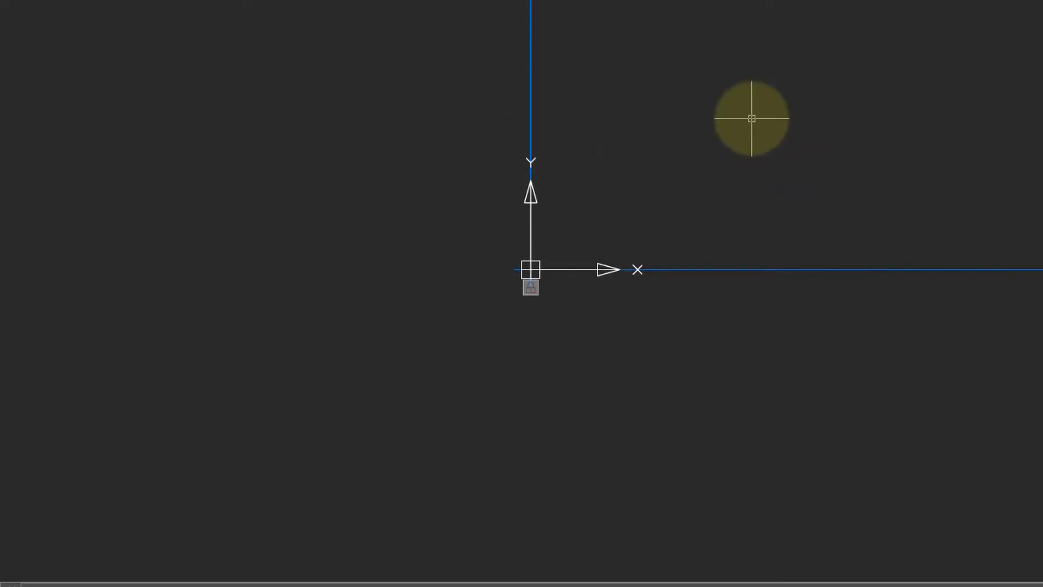
{"action": "scroll", "coordinate": [787, 152], "scroll_direction": "up", "scroll_amount": 5}
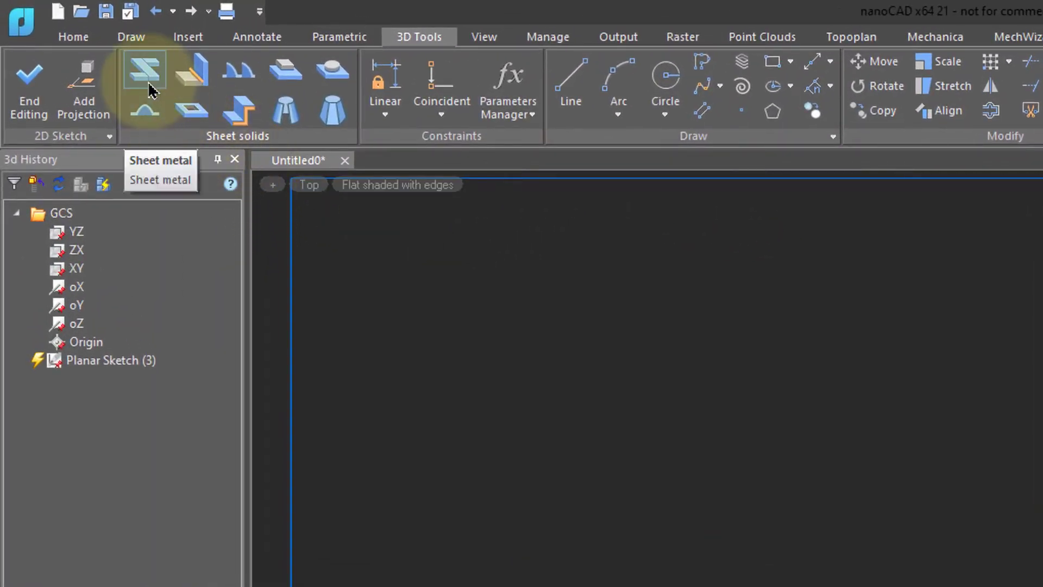
- Make a 5-thick sheet metal plate from the rectangle sketch, extruded downward
{"action": "left_click", "coordinate": [148, 86]}
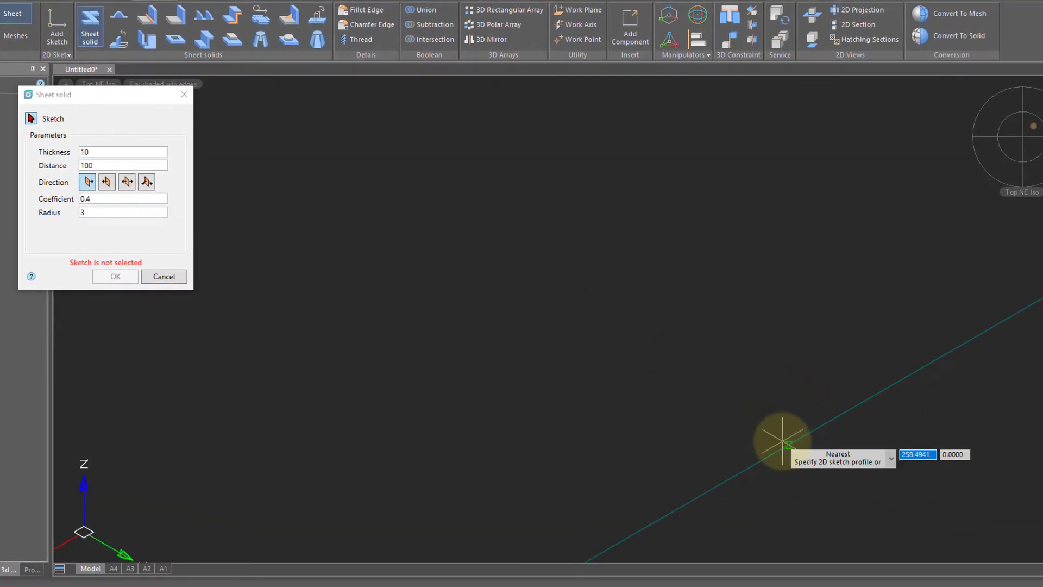
{"action": "left_click", "coordinate": [783, 446]}
{"action": "scroll", "coordinate": [705, 323], "scroll_direction": "down", "scroll_amount": 5}
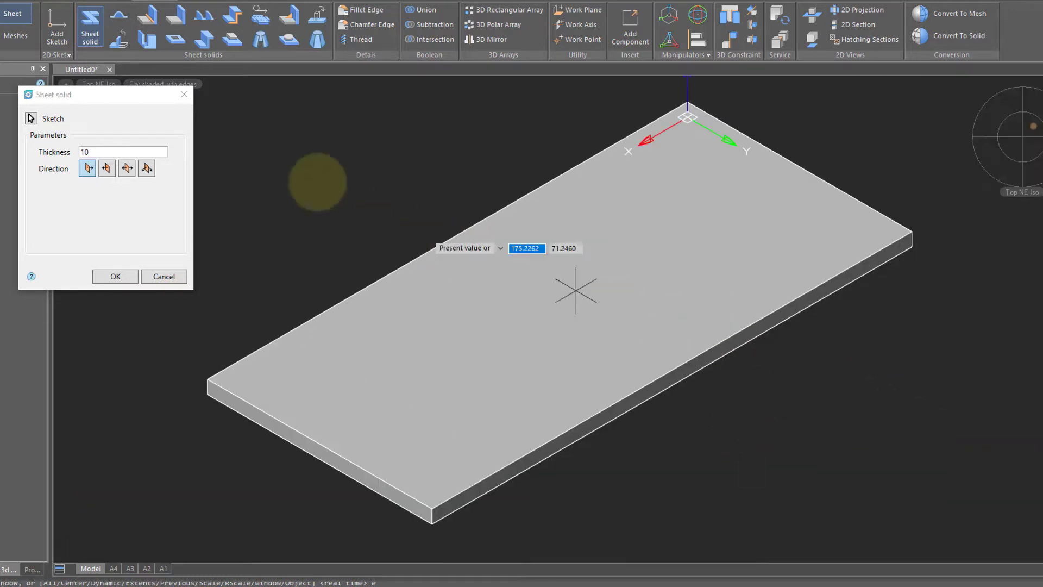
{"action": "left_click", "coordinate": [114, 150]}
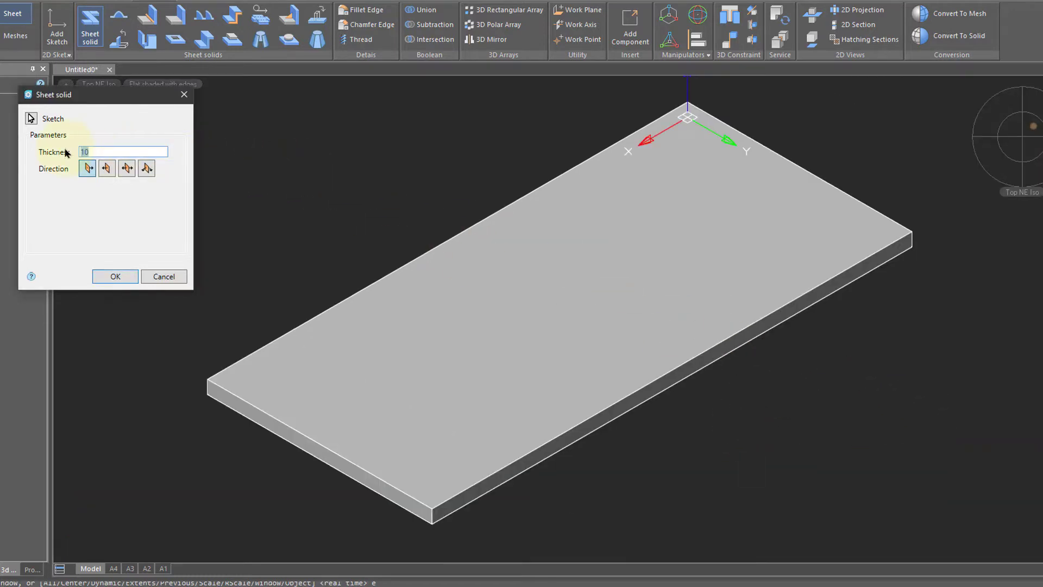
{"action": "key", "text": "Tab"}
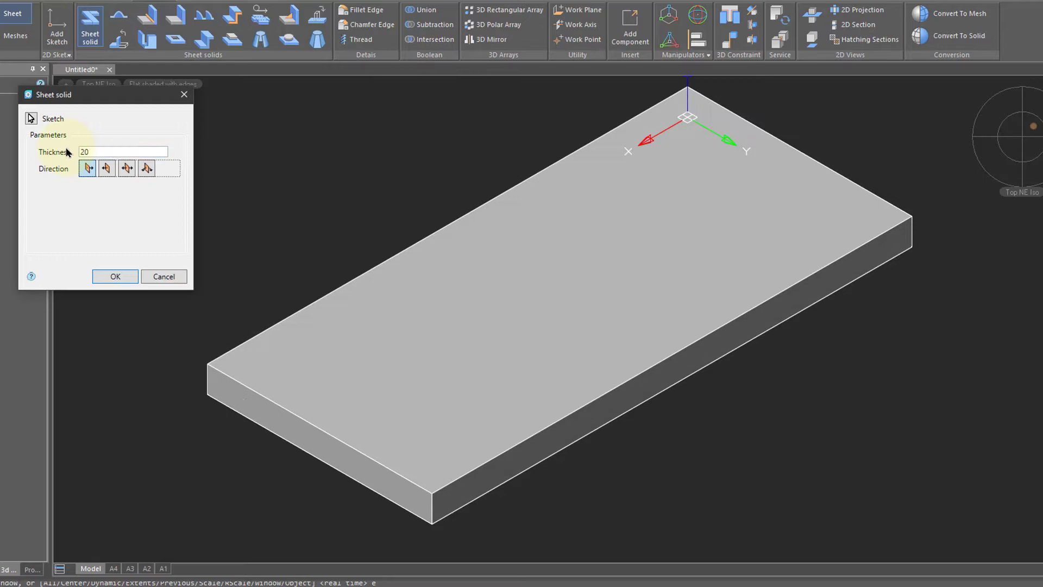
{"action": "left_click", "coordinate": [105, 168]}
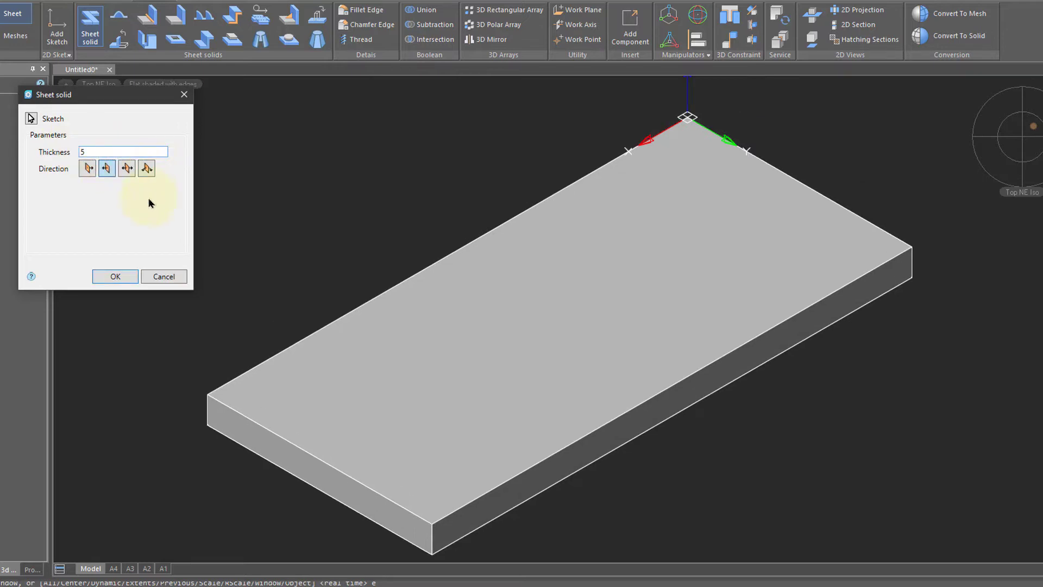
{"action": "key", "text": "Tab"}
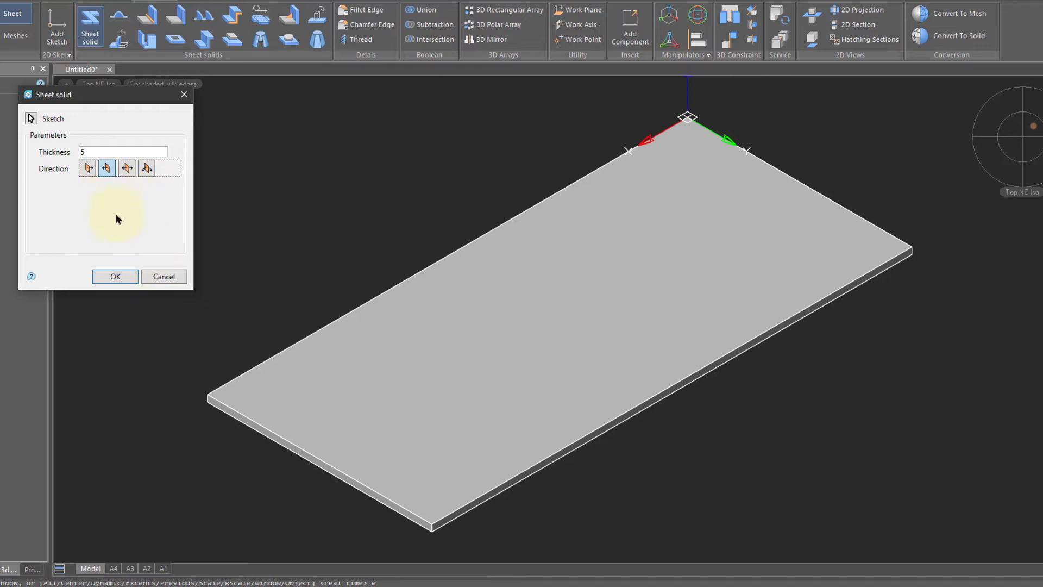
{"action": "left_click", "coordinate": [115, 276]}
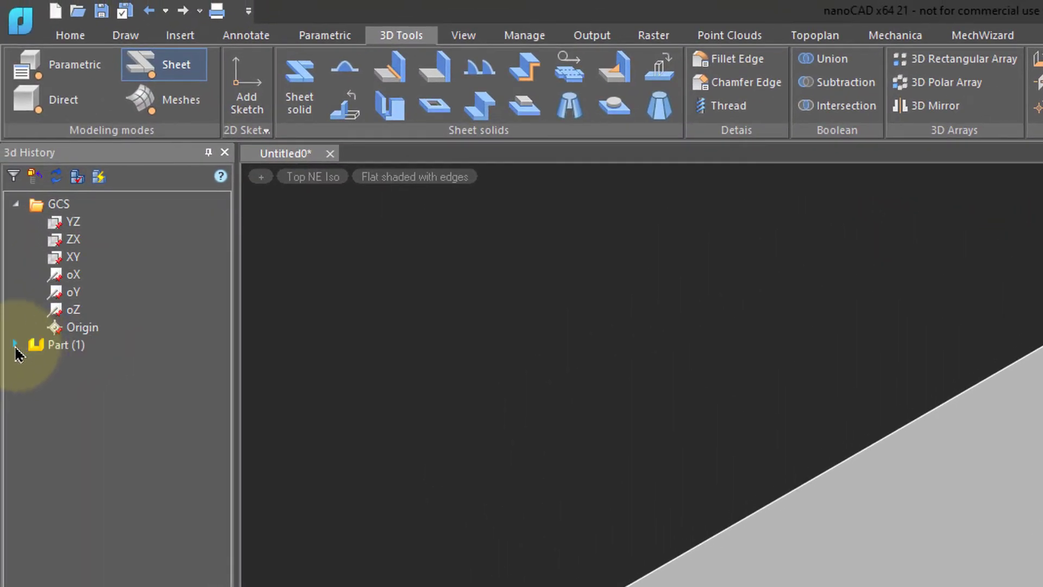
{"action": "left_click", "coordinate": [0, 296]}
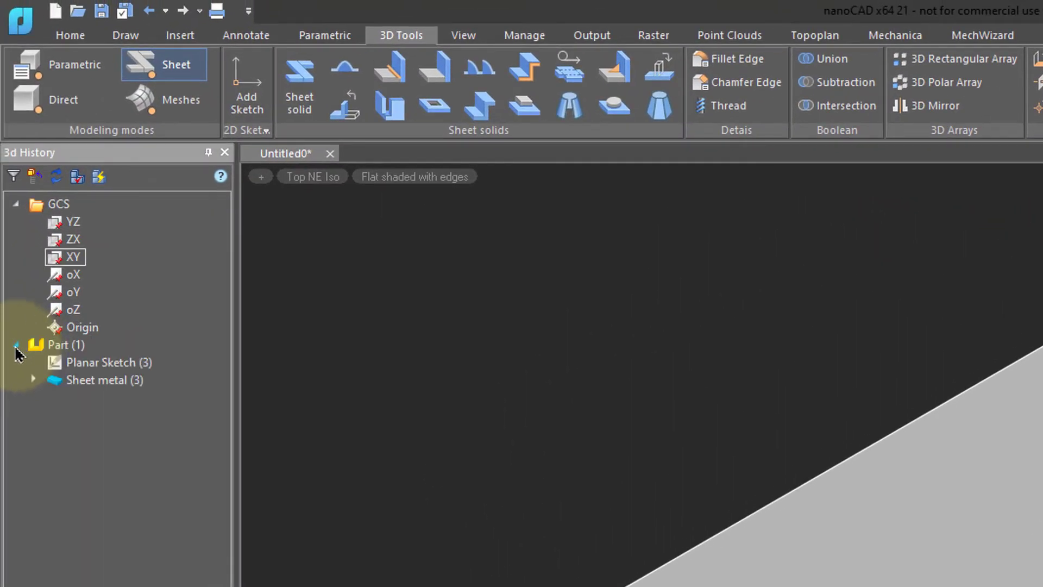
{"action": "left_click", "coordinate": [103, 383]}
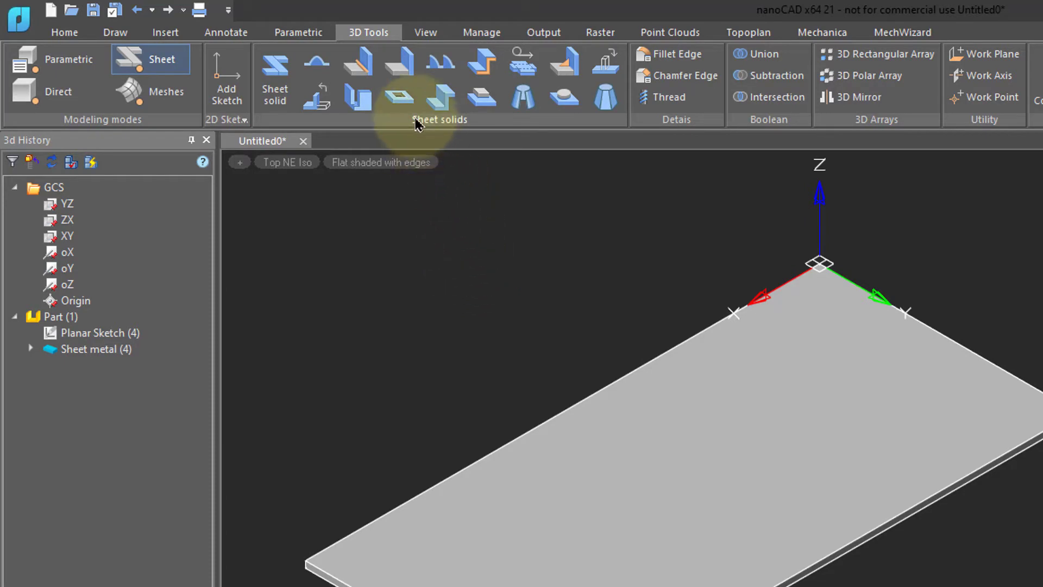
- Start an edge bend on the plate's near long edge with a centred bend location
{"action": "left_click", "coordinate": [399, 78]}
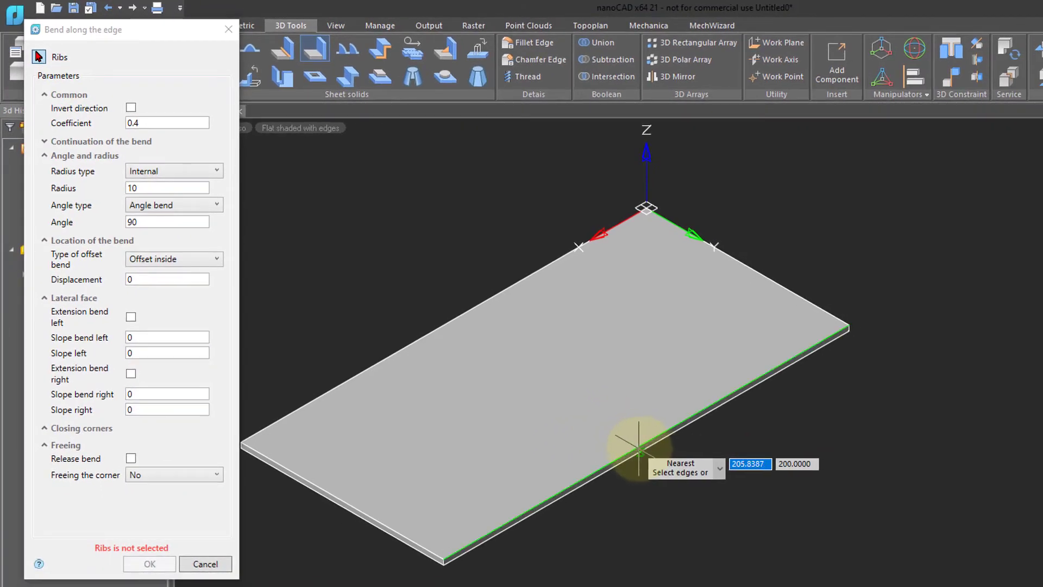
{"action": "left_click", "coordinate": [638, 449]}
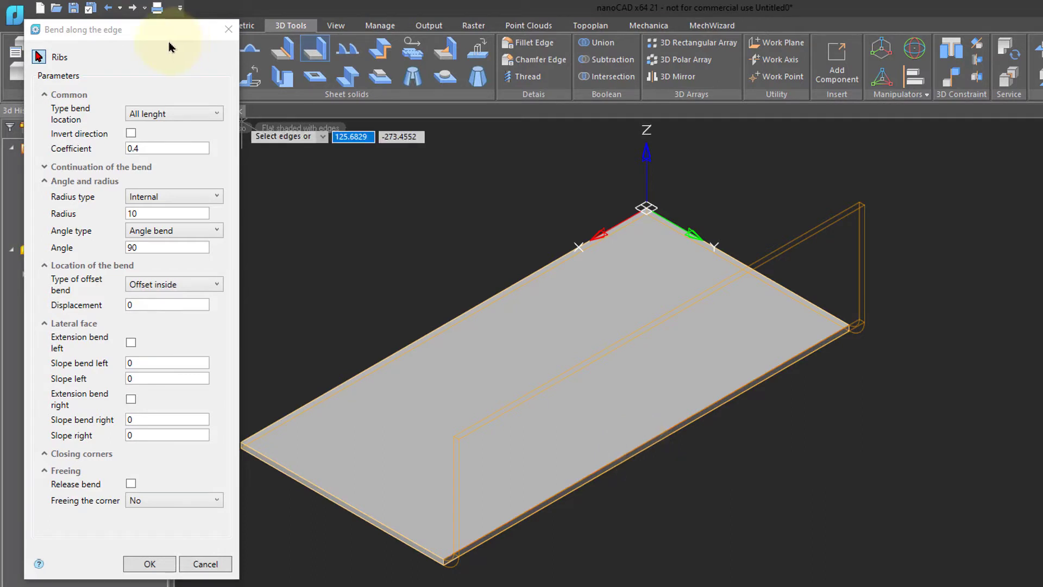
{"action": "left_click", "coordinate": [215, 113]}
{"action": "left_click", "coordinate": [189, 143]}
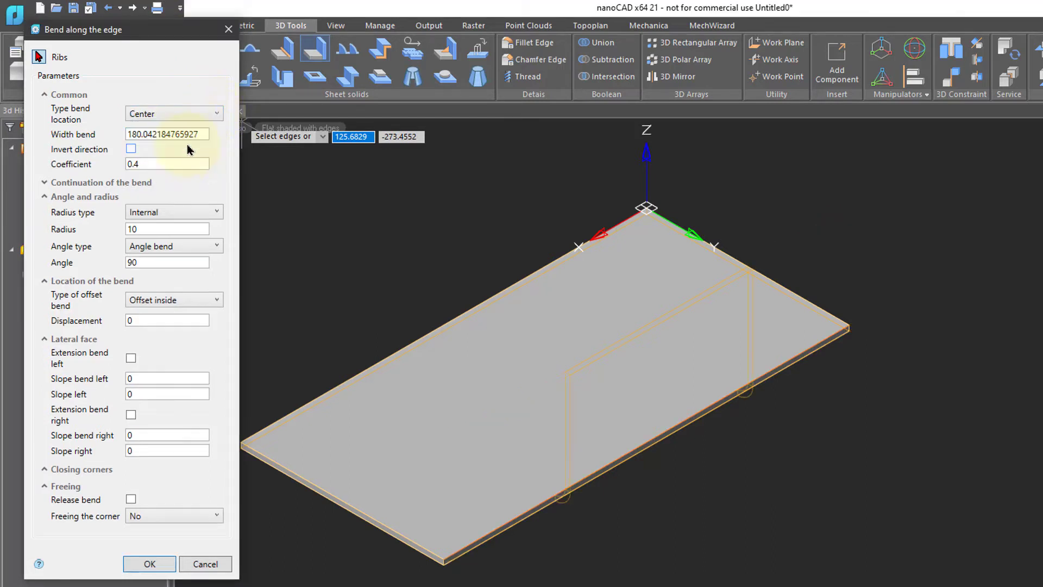
{"action": "left_click", "coordinate": [215, 114]}
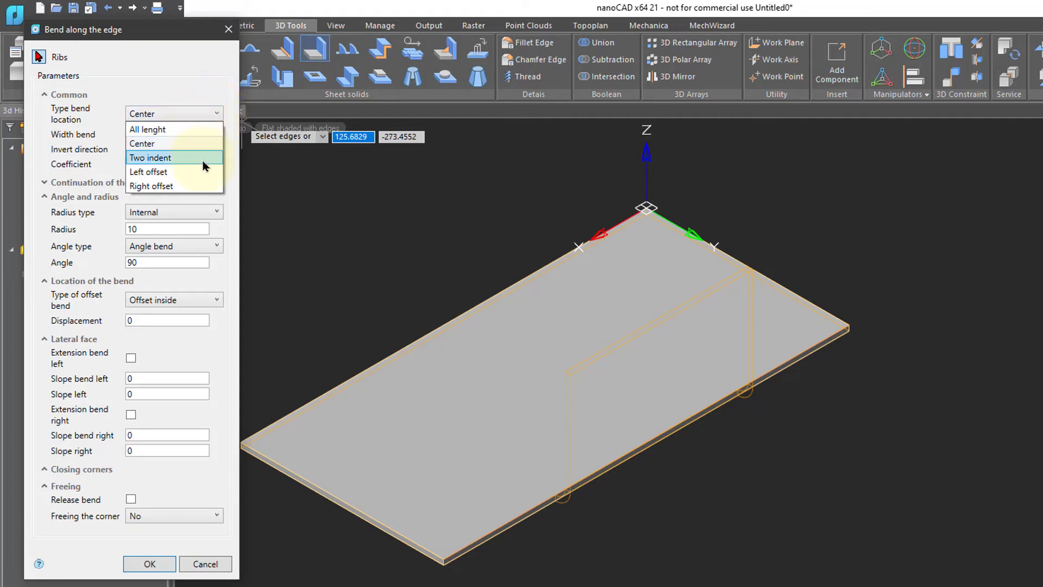
{"action": "left_click", "coordinate": [161, 75]}
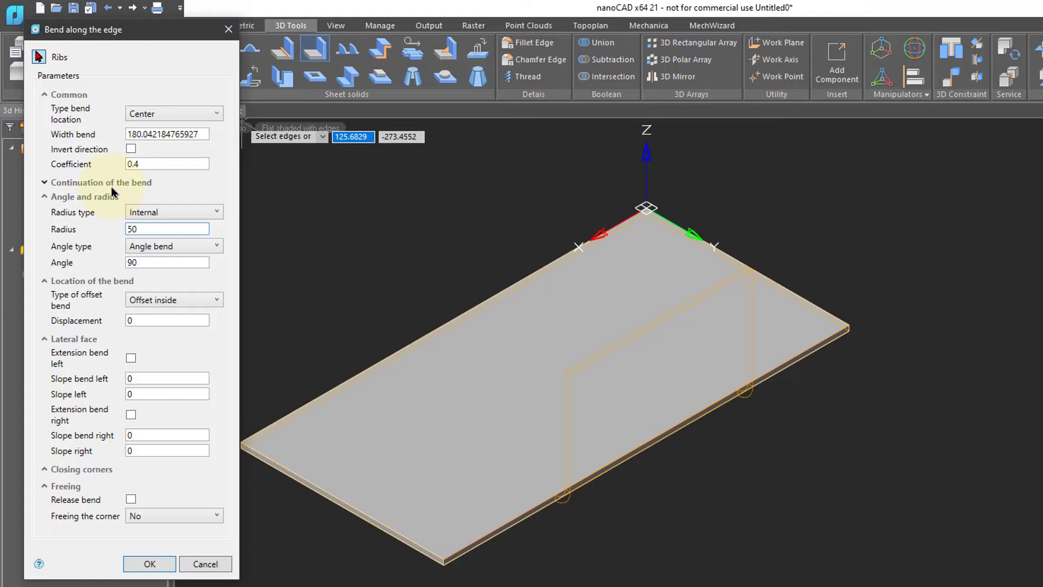
- Give the bend radius 10 and a 60° angle, then apply it
{"action": "key", "text": "Tab"}
{"action": "key", "text": "shift+Tab"}
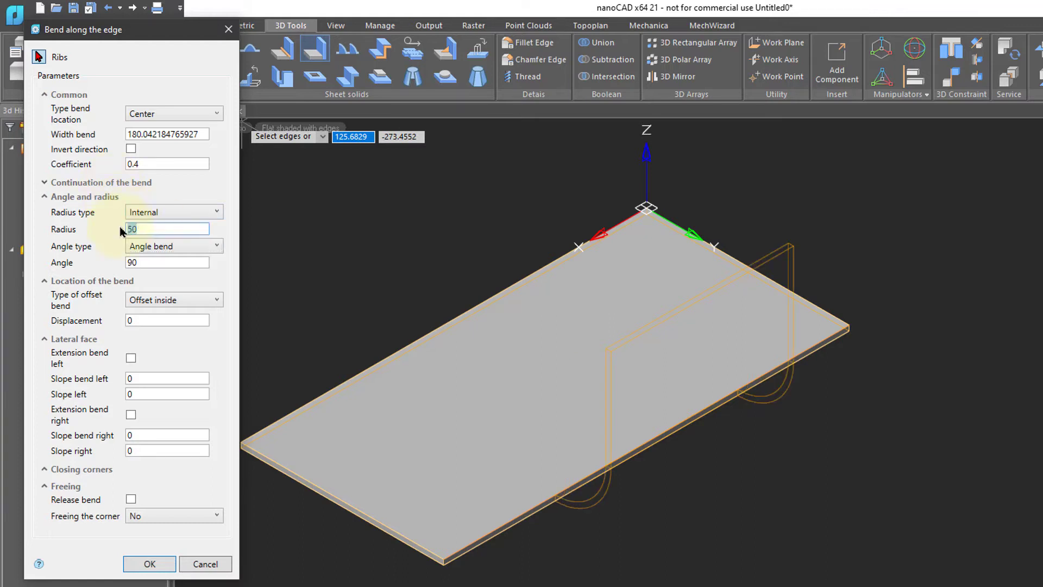
{"action": "type", "text": "10"}
{"action": "key", "text": "Tab"}
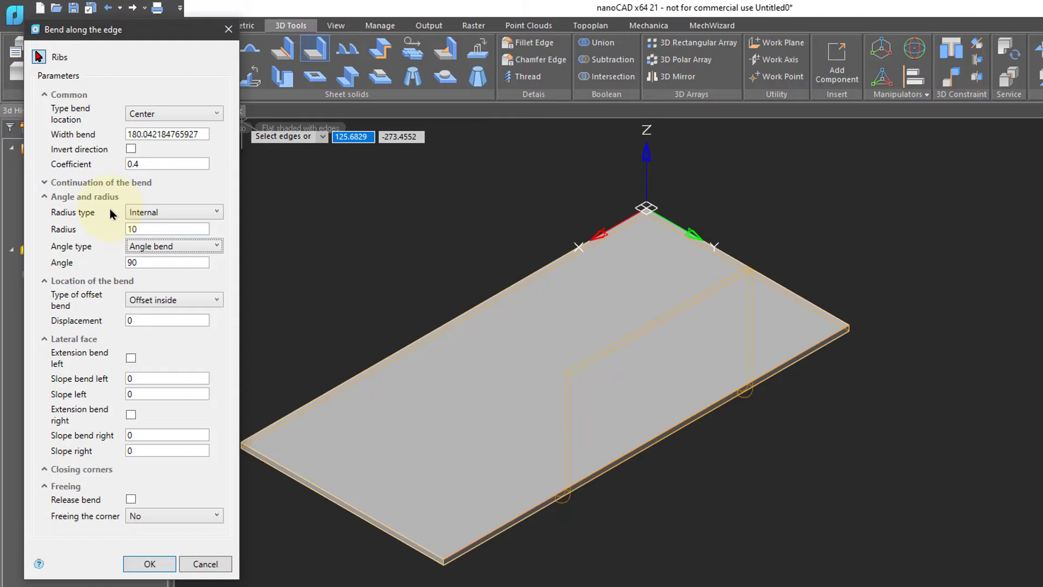
{"action": "key", "text": "Tab"}
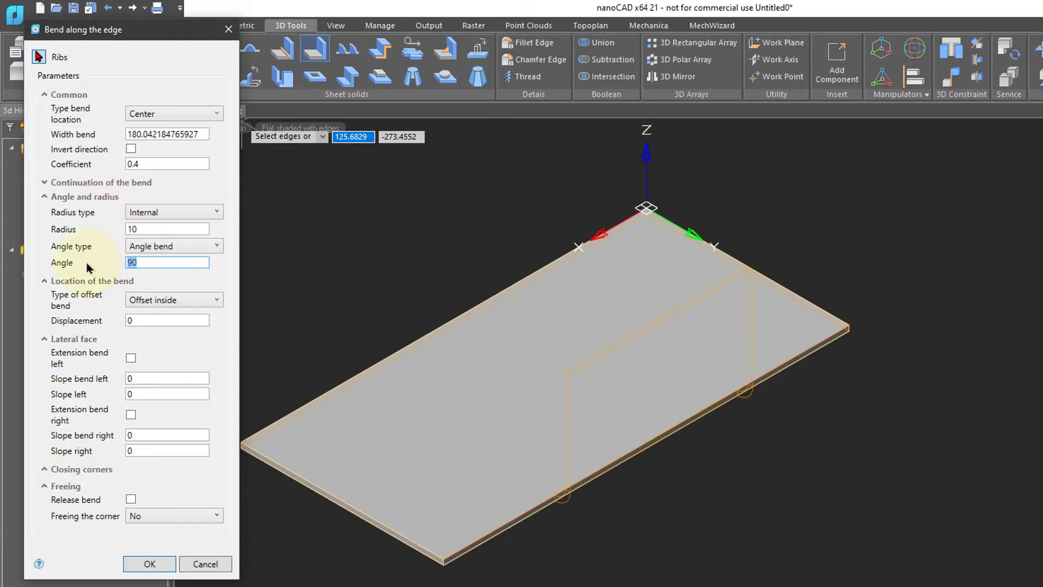
{"action": "key", "text": "Tab"}
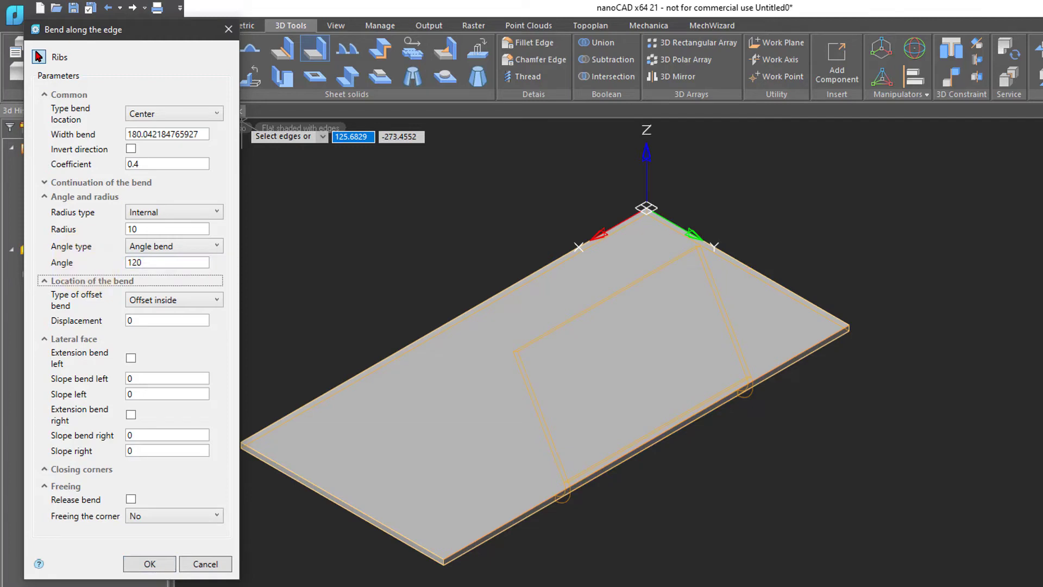
{"action": "key", "text": "shift+Tab"}
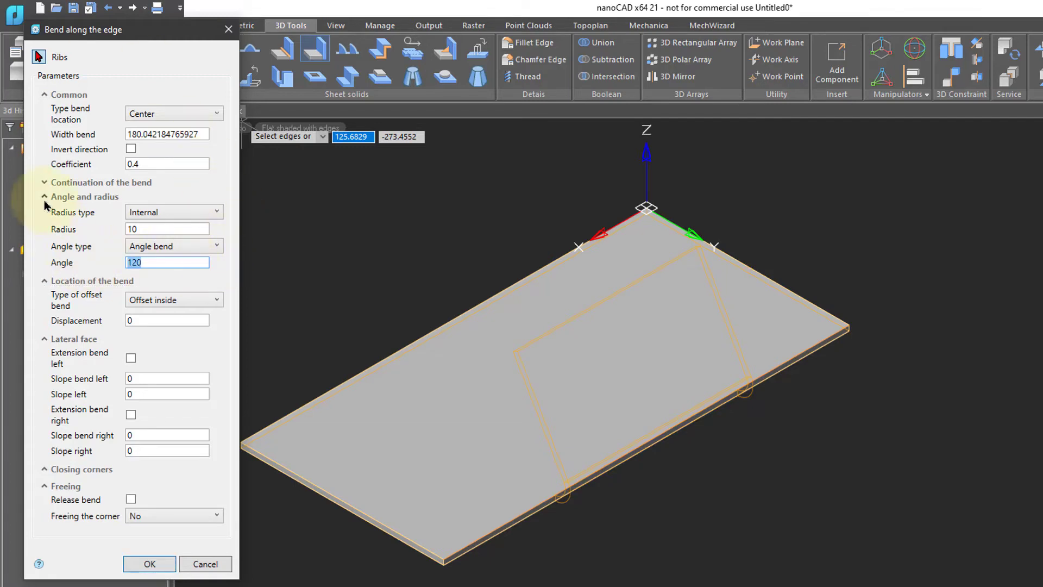
{"action": "key", "text": "Return"}
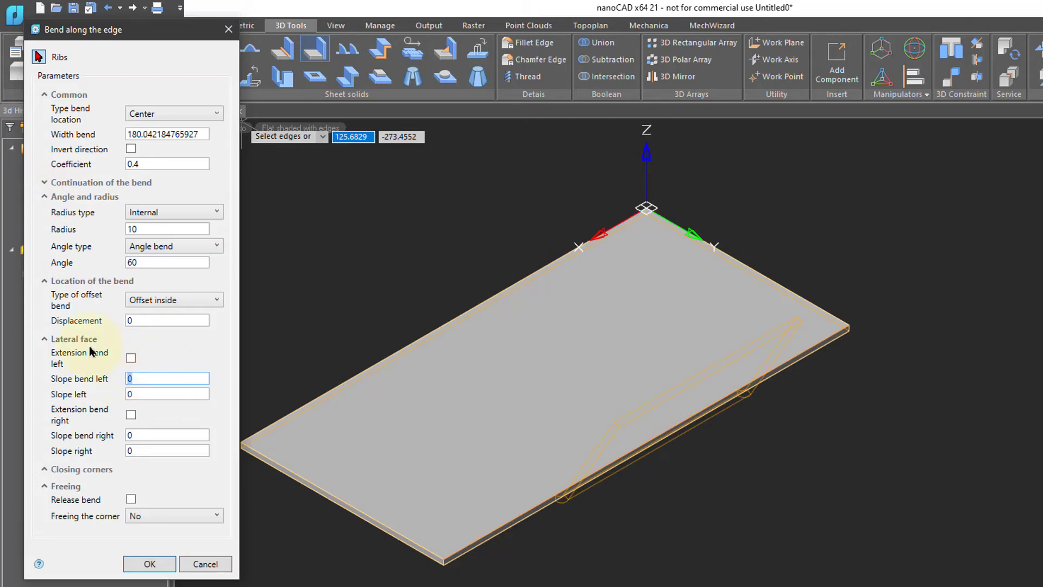
{"action": "key", "text": "Return"}
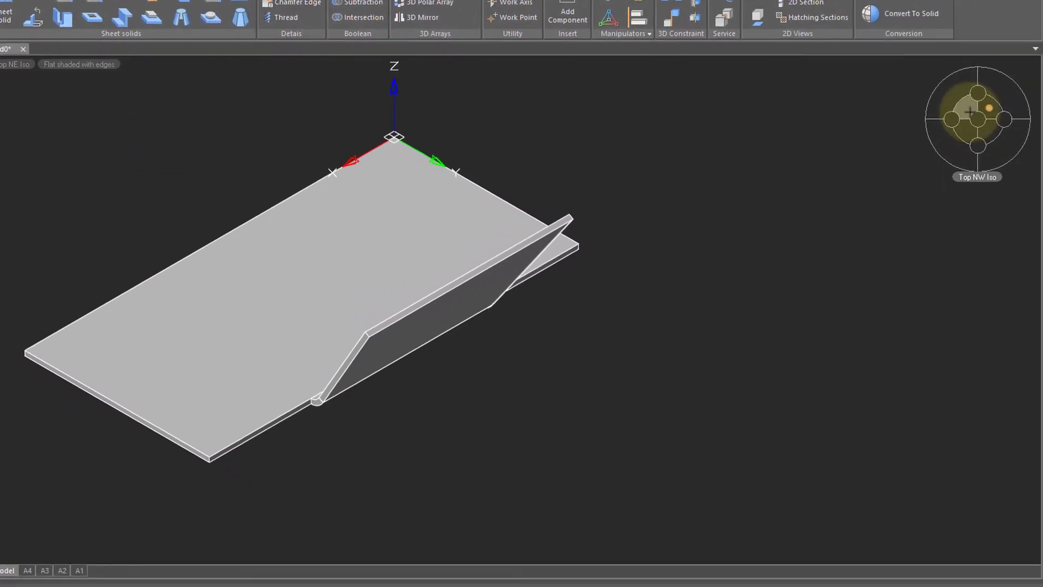
- Orbit the model to the bottom northwest isometric view of the bent plate
{"action": "left_click_drag", "start_coordinate": [970, 112], "coordinate": [952, 99]}
{"action": "left_click", "coordinate": [952, 98]}
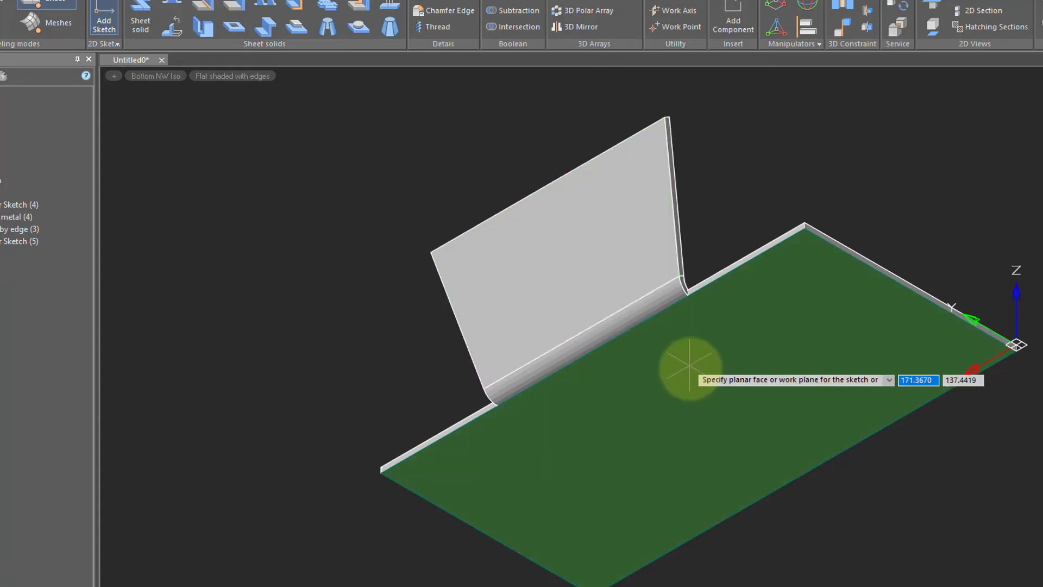
- Sketch a circle on the plate face with a picked centre and radius, then end the sketch
{"action": "left_click", "coordinate": [695, 380]}
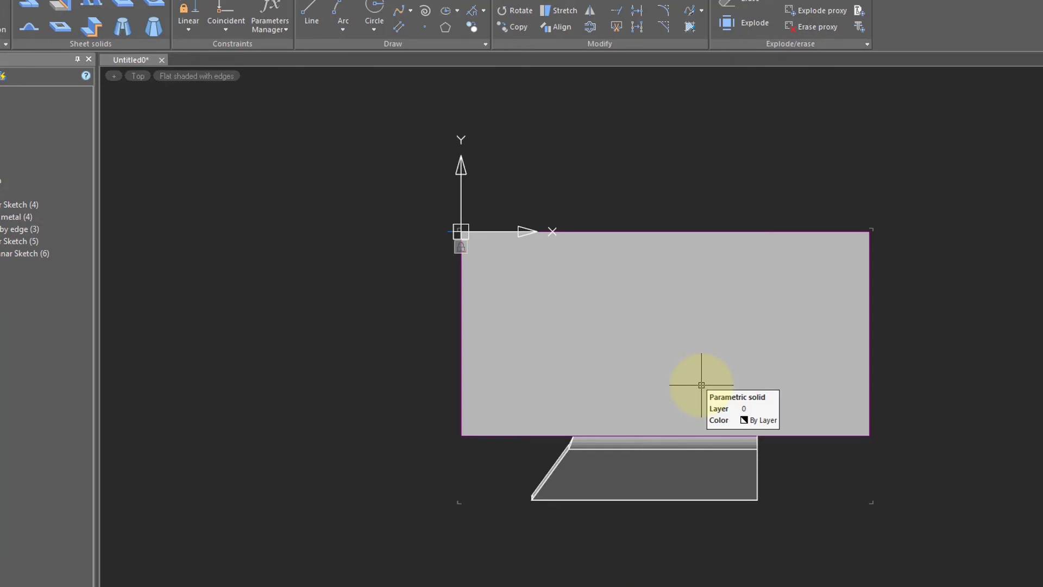
{"action": "left_click", "coordinate": [374, 8]}
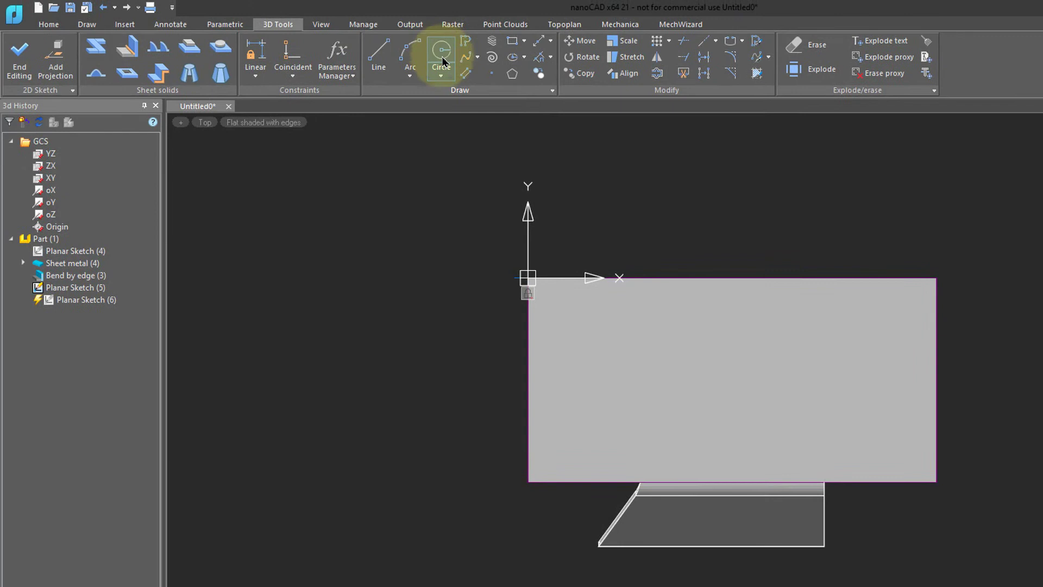
{"action": "left_click", "coordinate": [736, 378]}
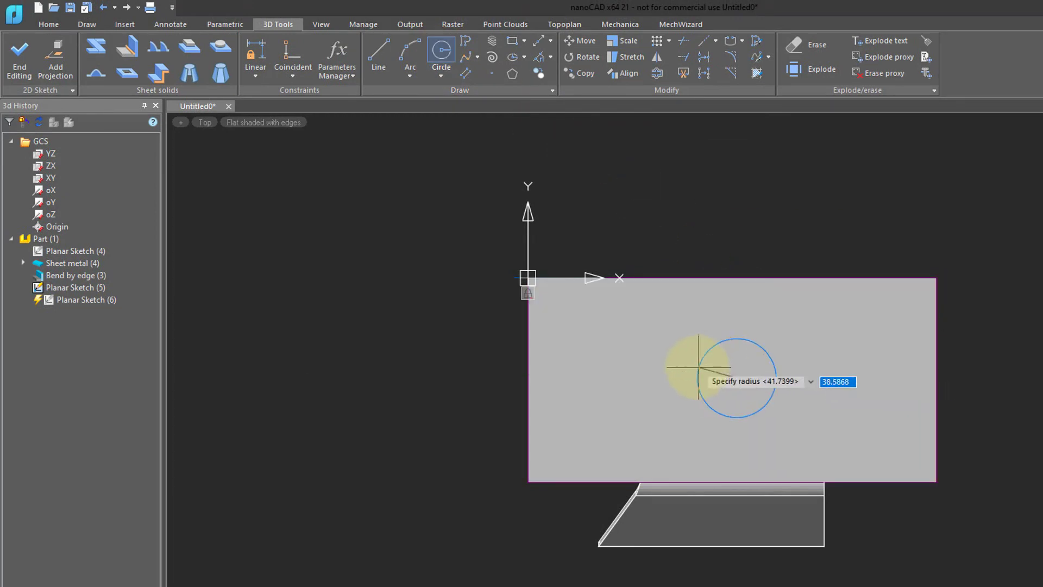
{"action": "left_click", "coordinate": [691, 366]}
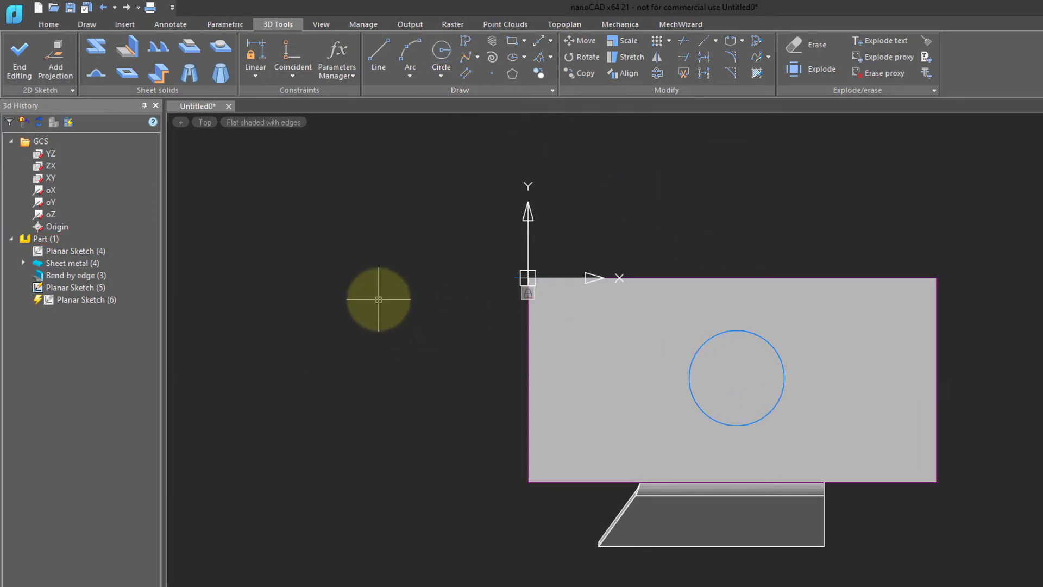
{"action": "left_click", "coordinate": [21, 69]}
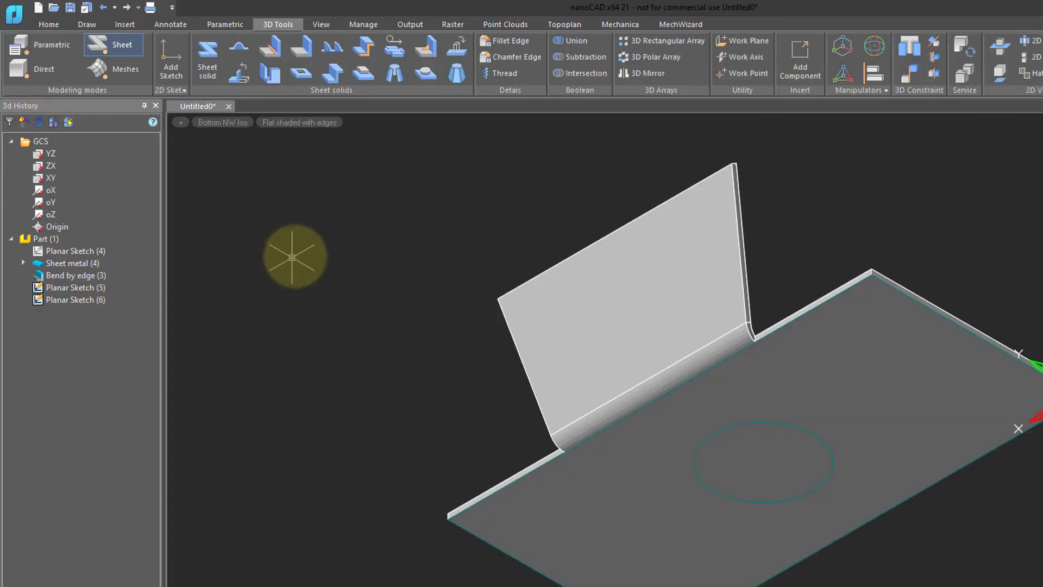
- Cut the circle sketch through the plate as a round hole
{"action": "left_click", "coordinate": [300, 73]}
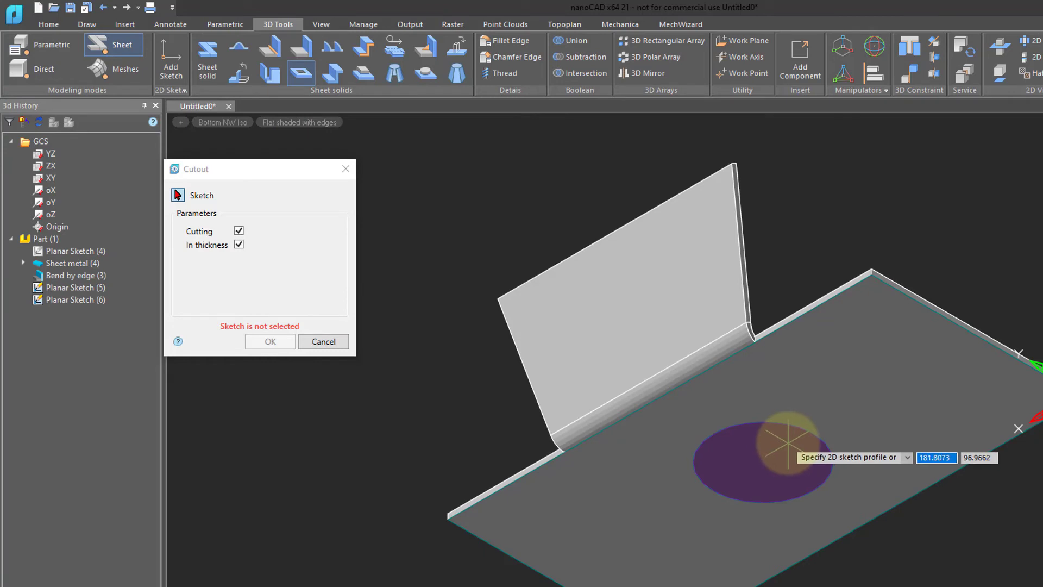
{"action": "left_click", "coordinate": [787, 444]}
{"action": "left_click", "coordinate": [272, 342]}
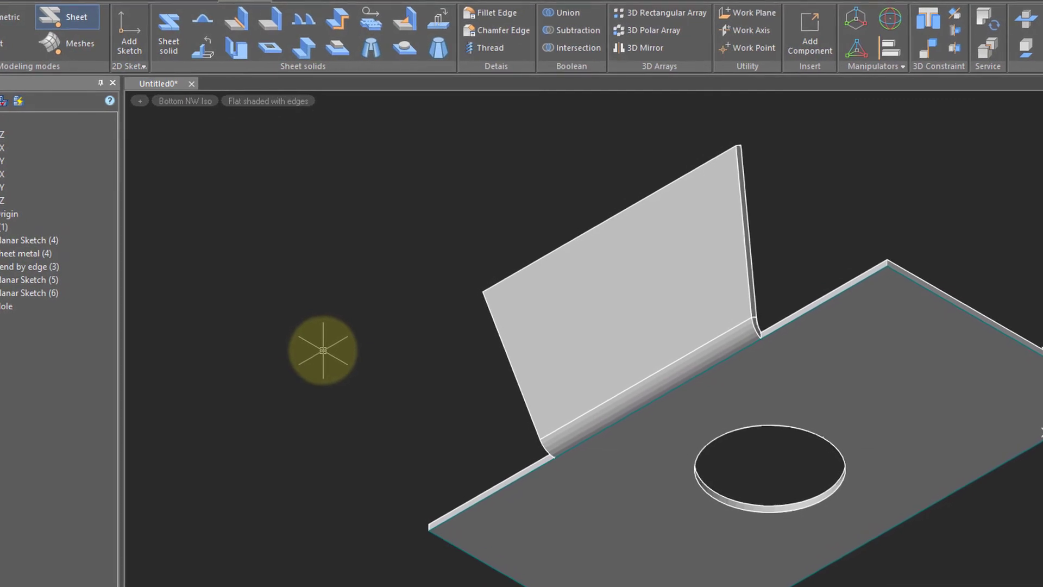
- Sketch a single line across the bent flange face
{"action": "left_click", "coordinate": [129, 44]}
{"action": "left_click", "coordinate": [592, 304]}
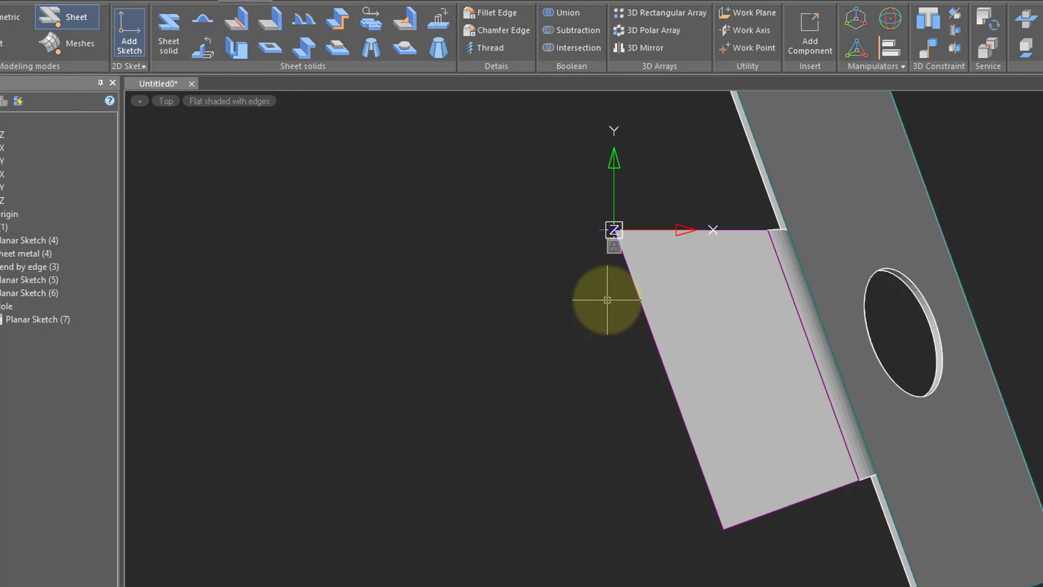
{"action": "left_click", "coordinate": [350, 45]}
{"action": "left_click", "coordinate": [709, 292]}
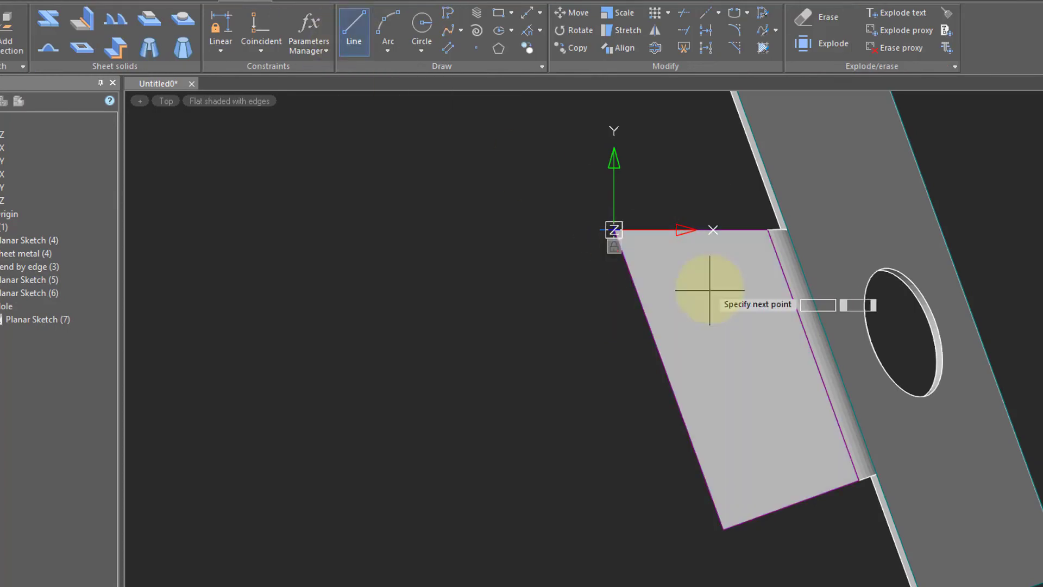
{"action": "left_click", "coordinate": [761, 430]}
{"action": "key", "text": "Escape"}
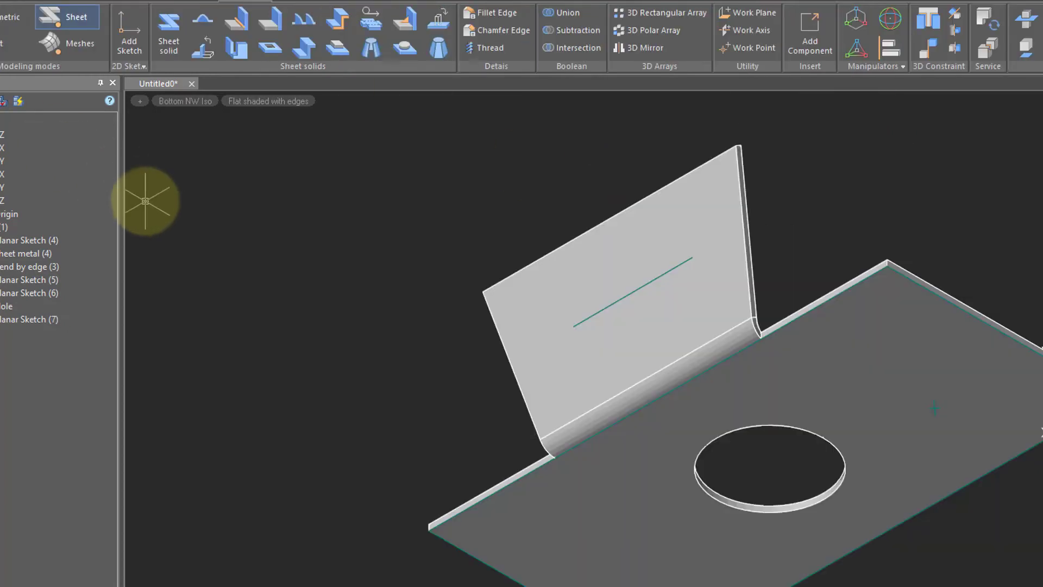
- Add a jalousie louver along the line, width 25 and height 10
{"action": "left_click", "coordinate": [303, 20]}
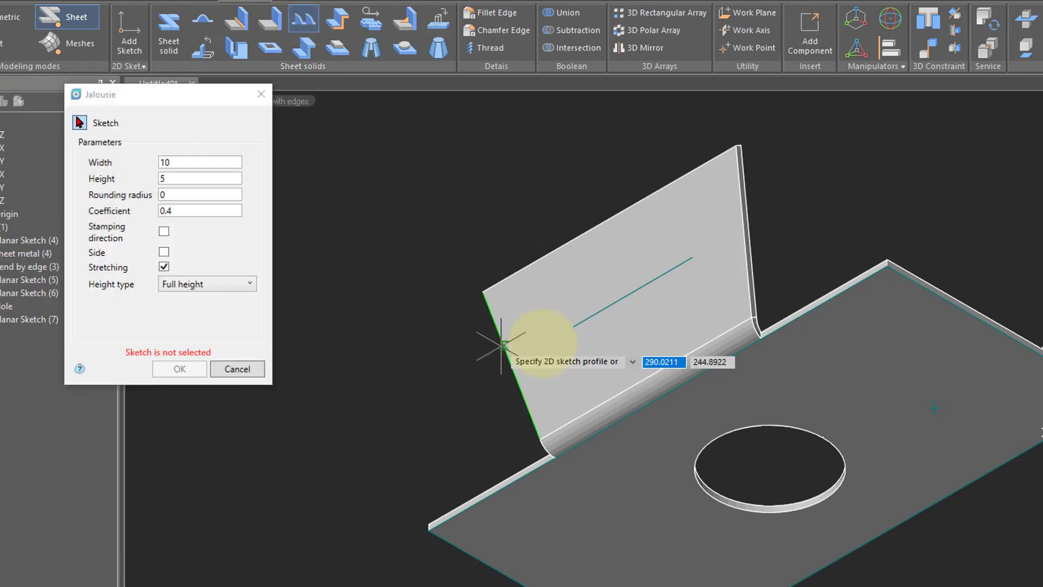
{"action": "left_click", "coordinate": [617, 302]}
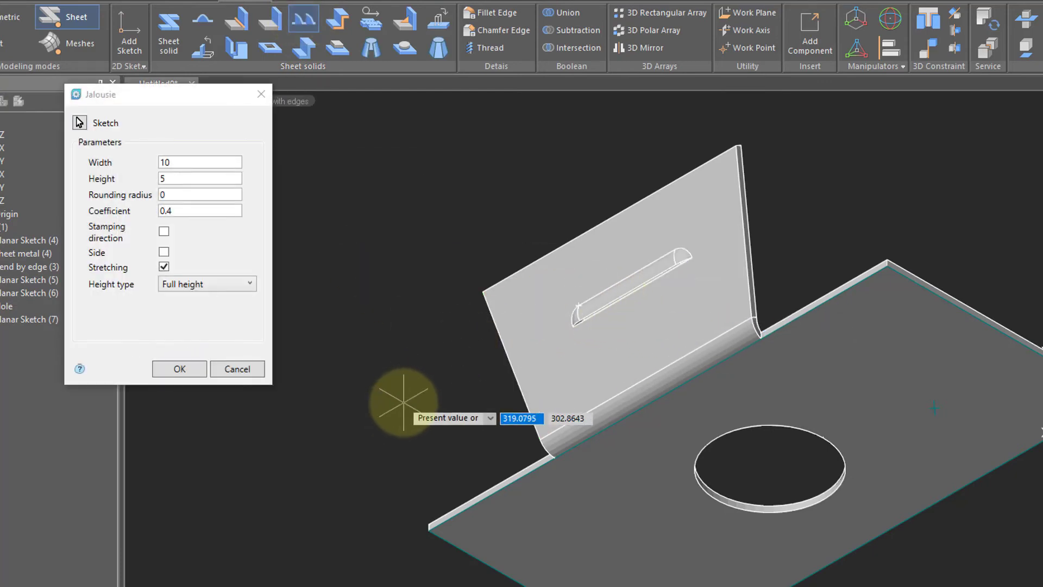
{"action": "left_click", "coordinate": [181, 162]}
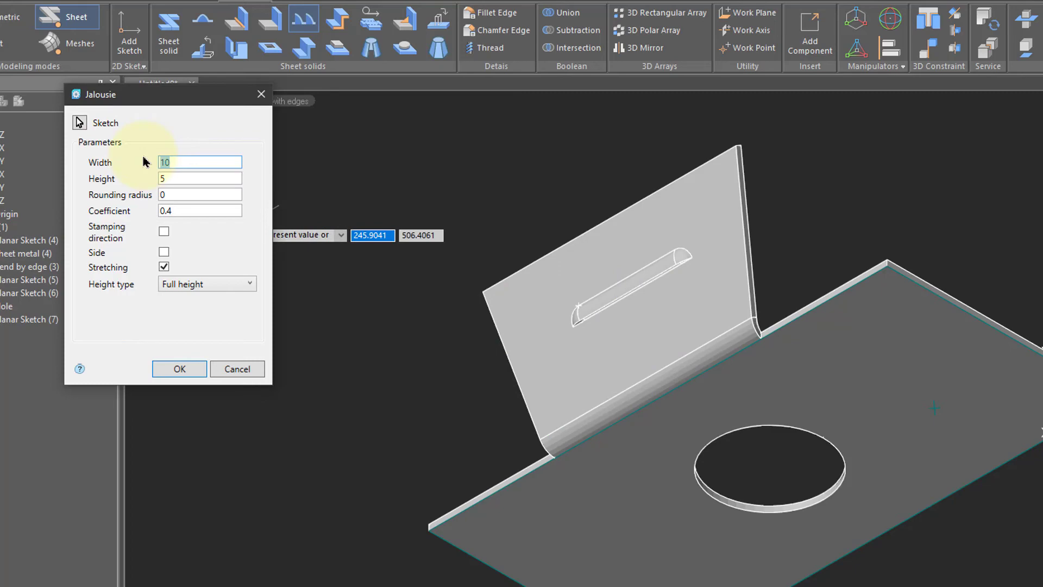
{"action": "type", "text": "25"}
{"action": "key", "text": "Tab"}
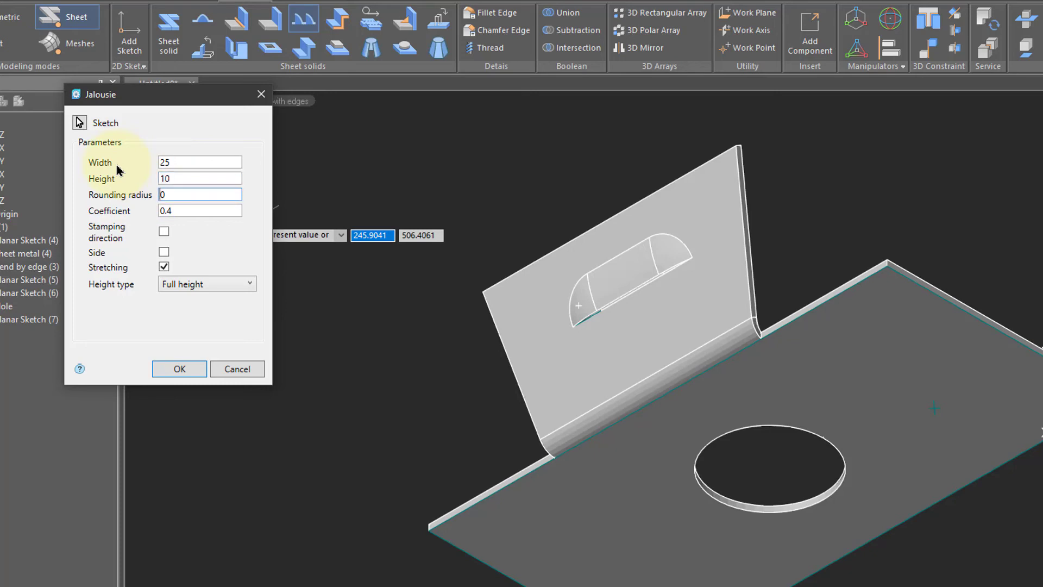
{"action": "key", "text": "Return"}
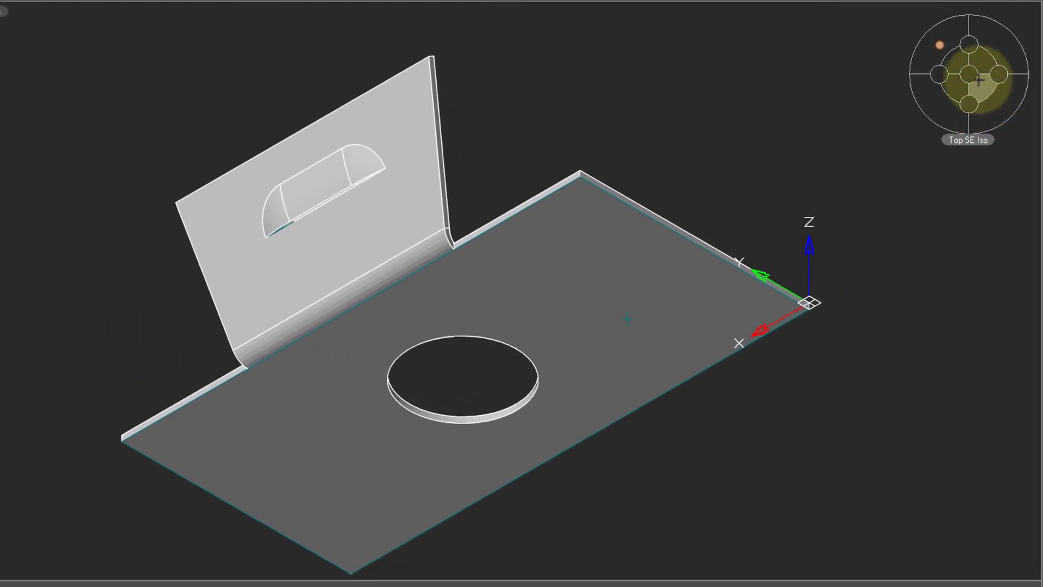
{"action": "left_click", "coordinate": [979, 94]}
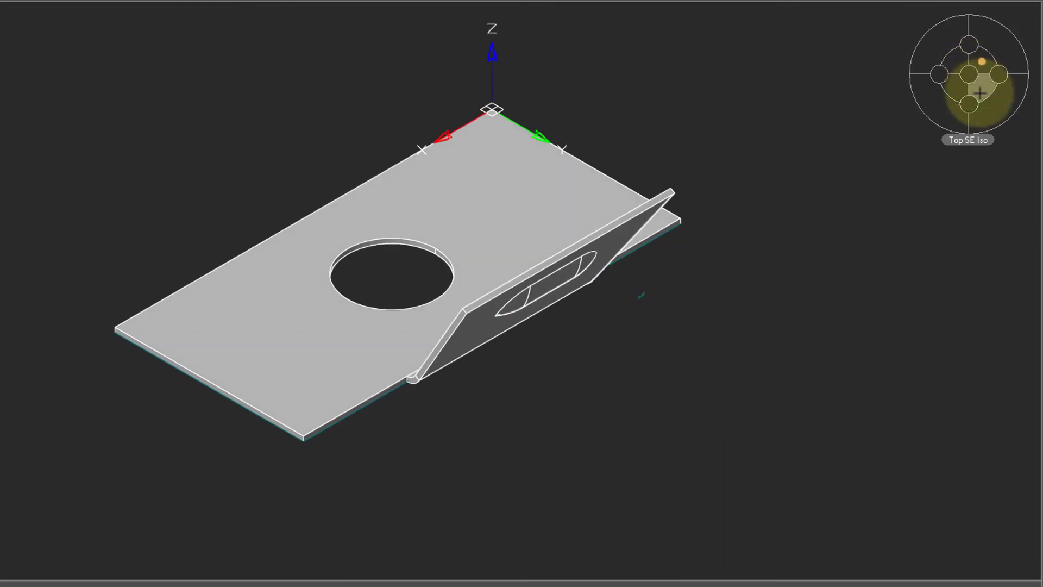
{"action": "left_click", "coordinate": [979, 93]}
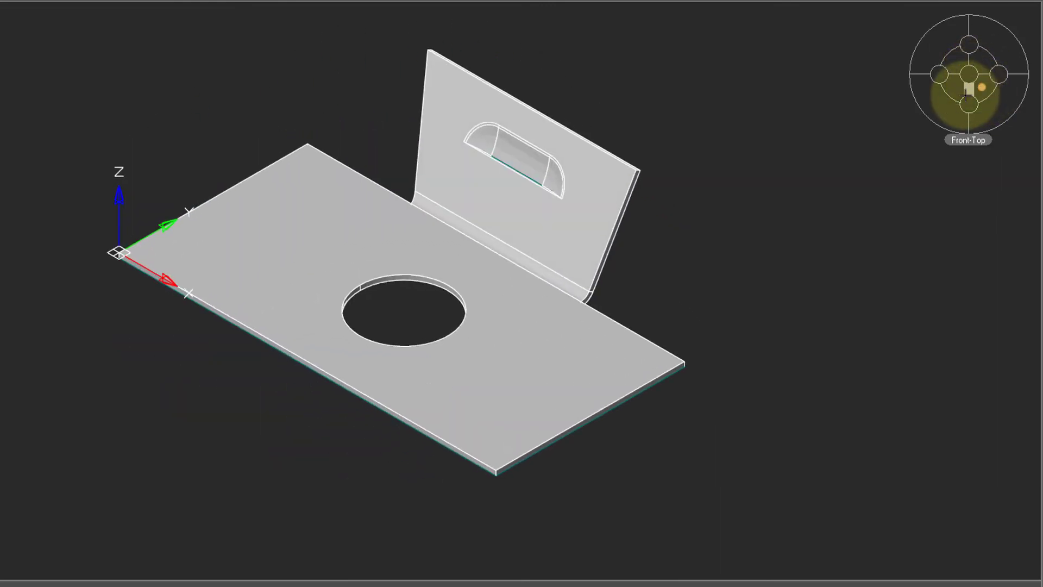
{"action": "left_click", "coordinate": [952, 76]}
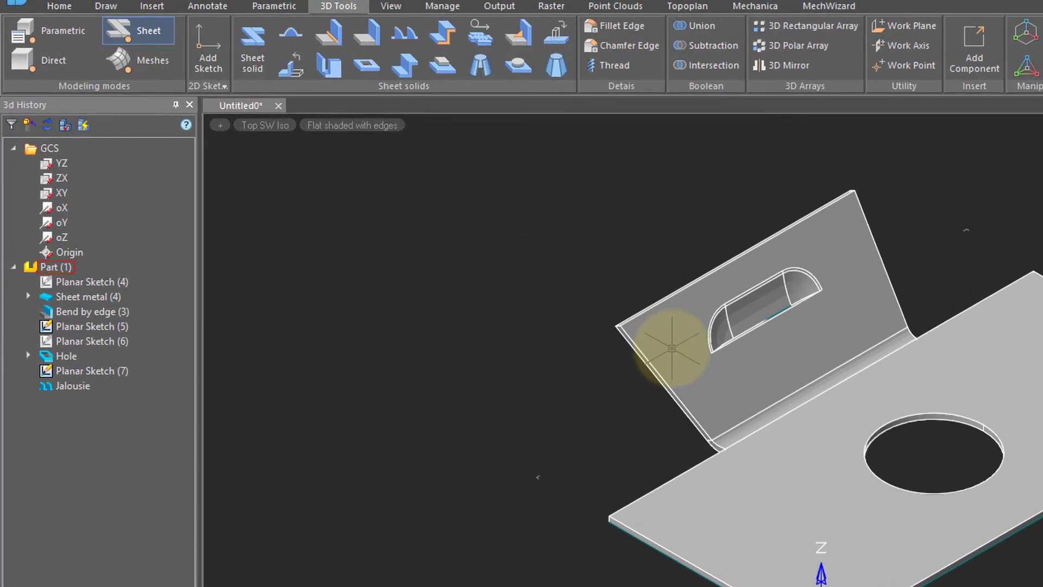
- Edit the flange bend to a 90° angle with left slope bend 0
{"action": "double_click", "coordinate": [691, 355]}
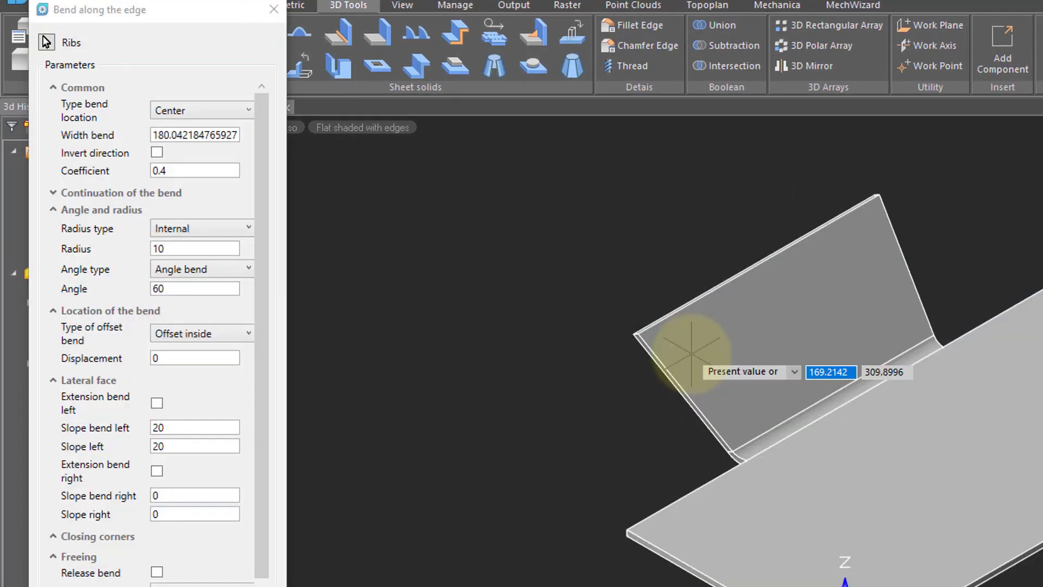
{"action": "double_click", "coordinate": [157, 288]}
{"action": "type", "text": "60"}
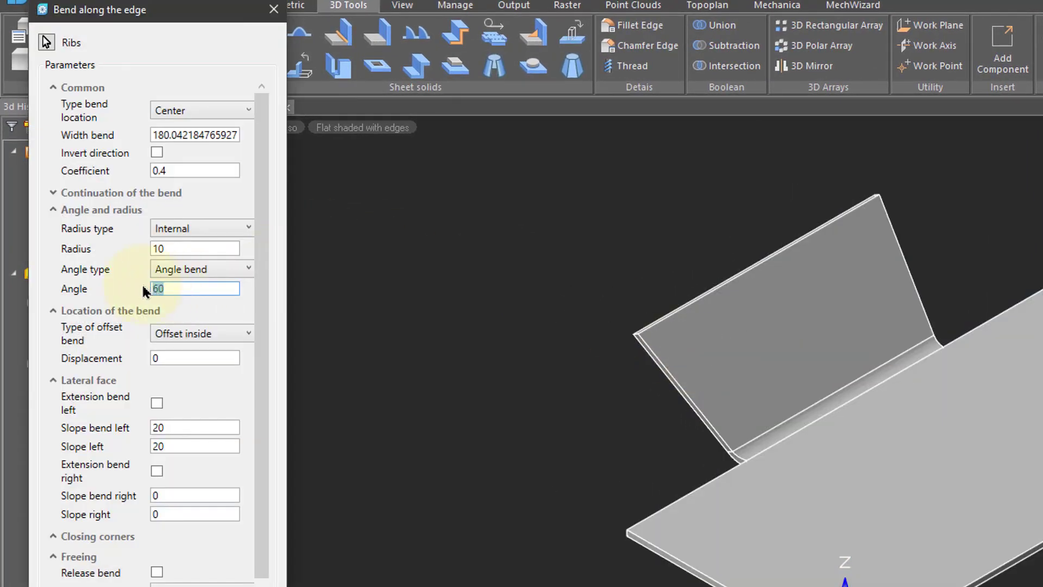
{"action": "type", "text": "90"}
{"action": "key", "text": "Tab"}
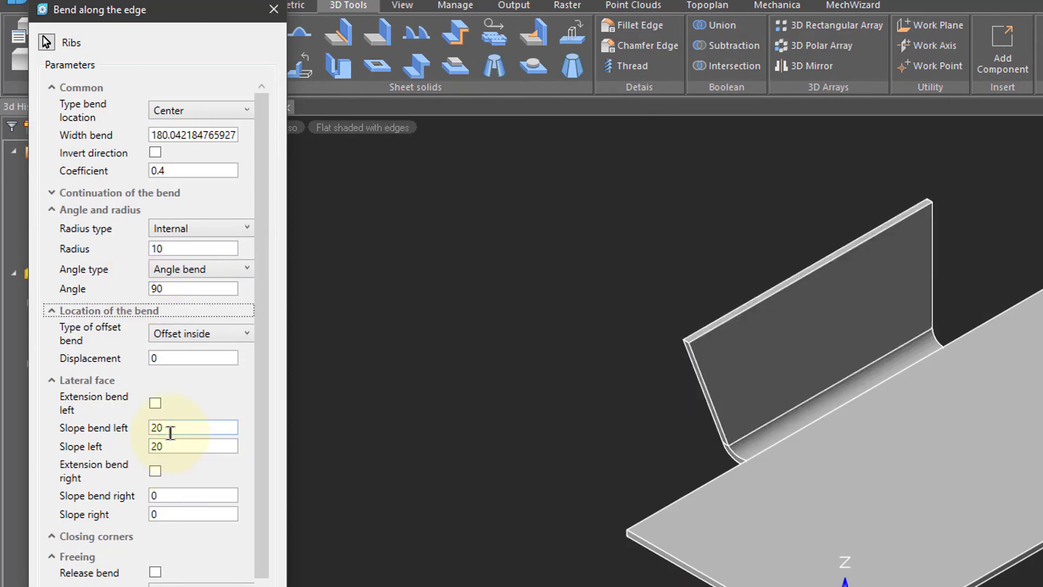
{"action": "type", "text": "0"}
{"action": "key", "text": "Tab"}
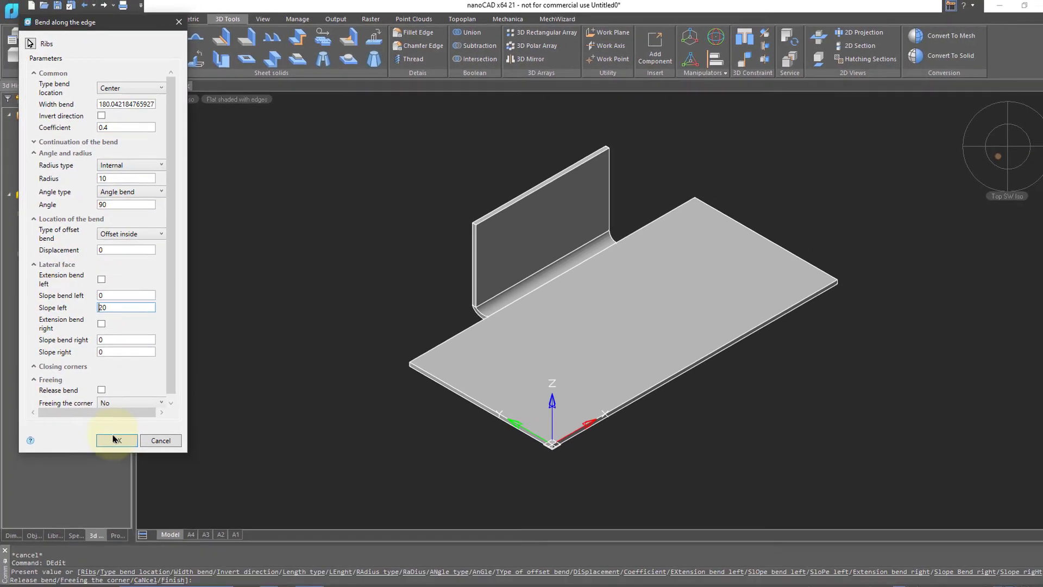